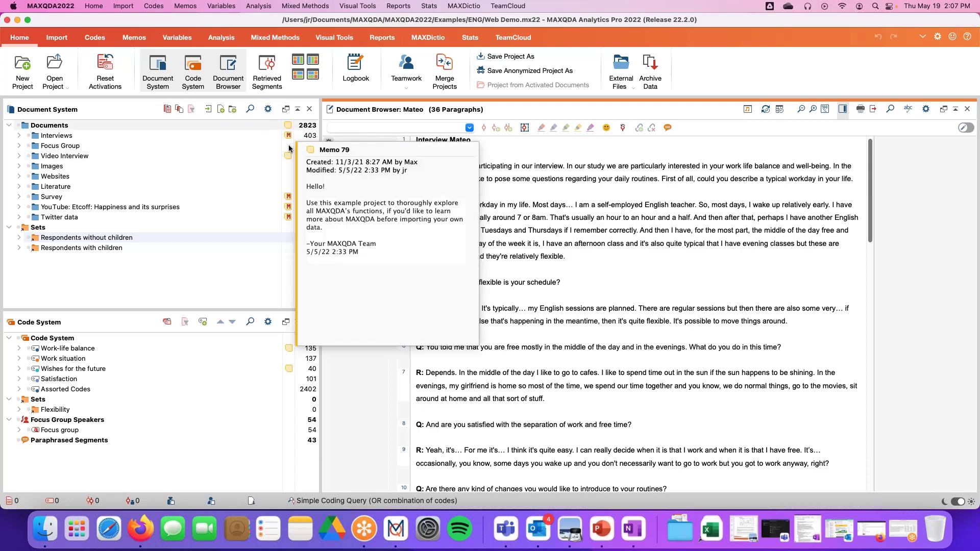
- Collapse the Documents folder tree and expand it again
mouse_move(291, 346)
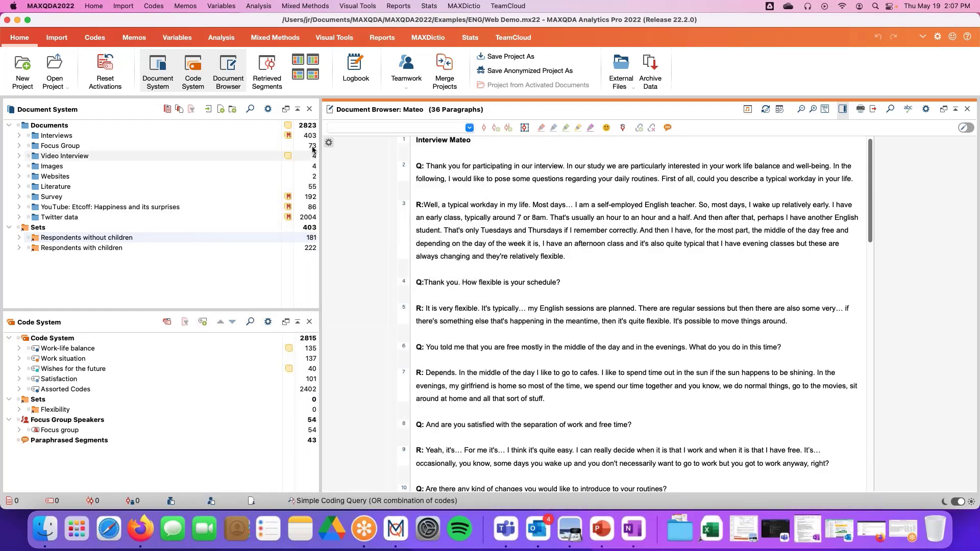
mouse_move(292, 130)
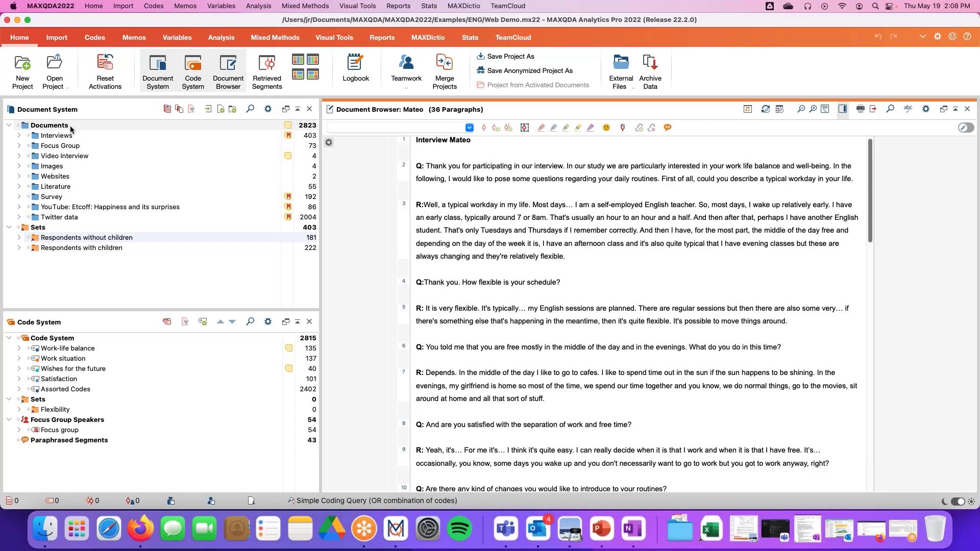
click(8, 127)
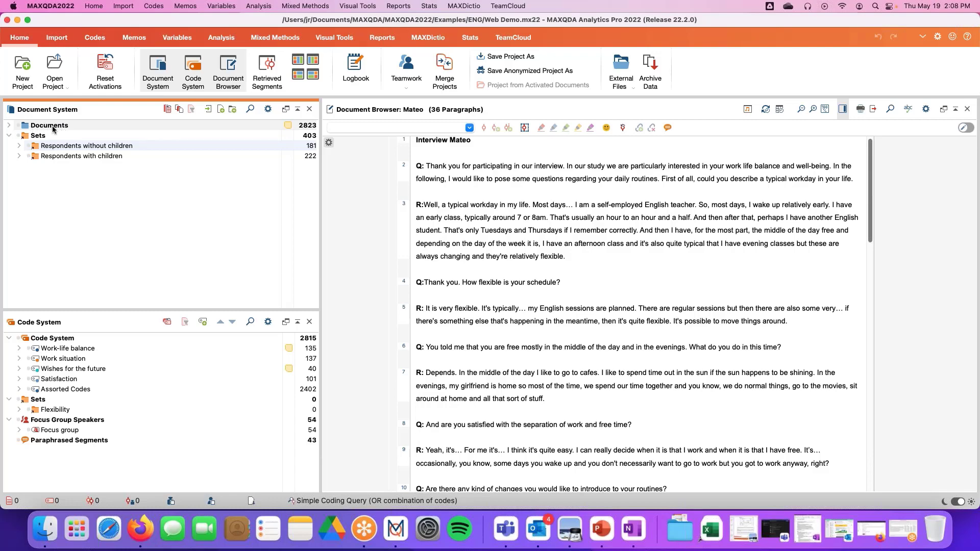
click(9, 125)
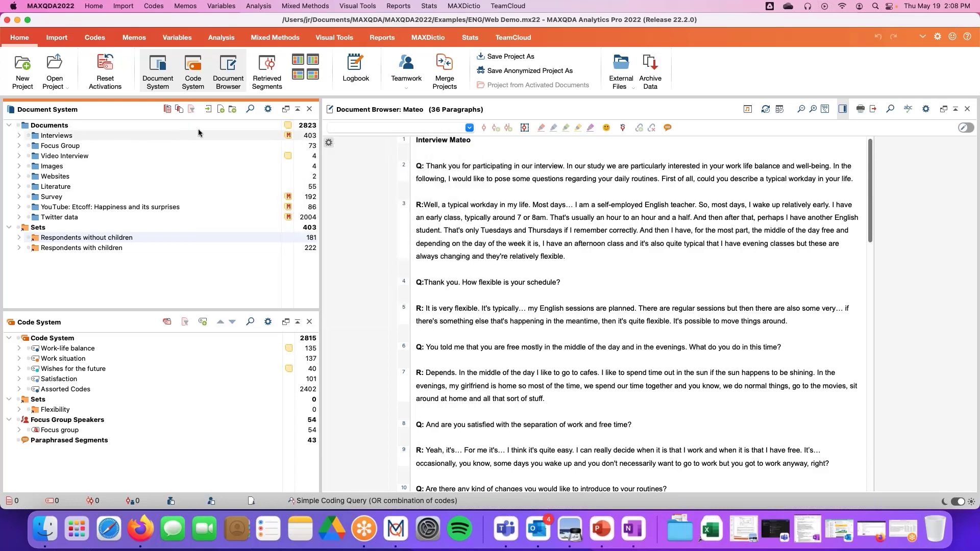
- Open the project memo attached to the Documents root folder and shift its window closer to the document list
mouse_move(289, 128)
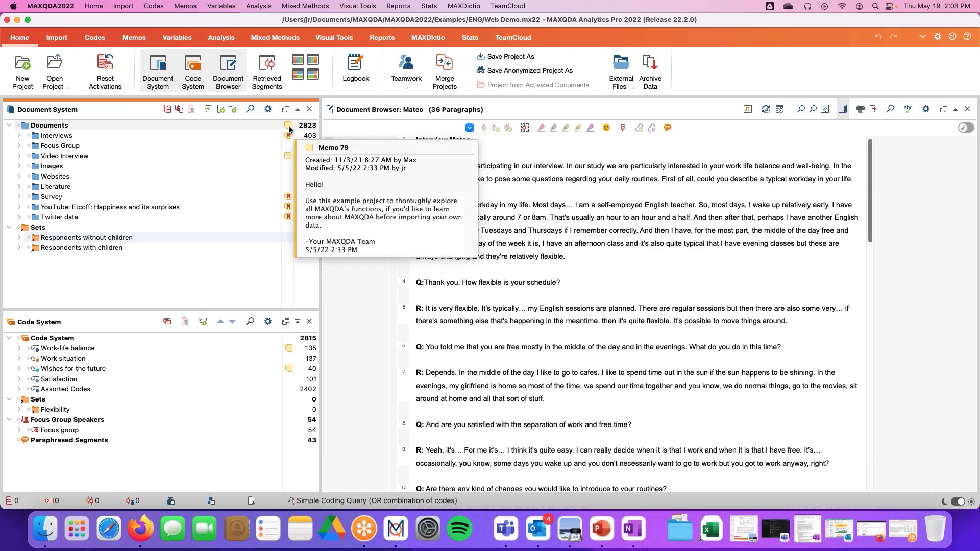
double_click(289, 130)
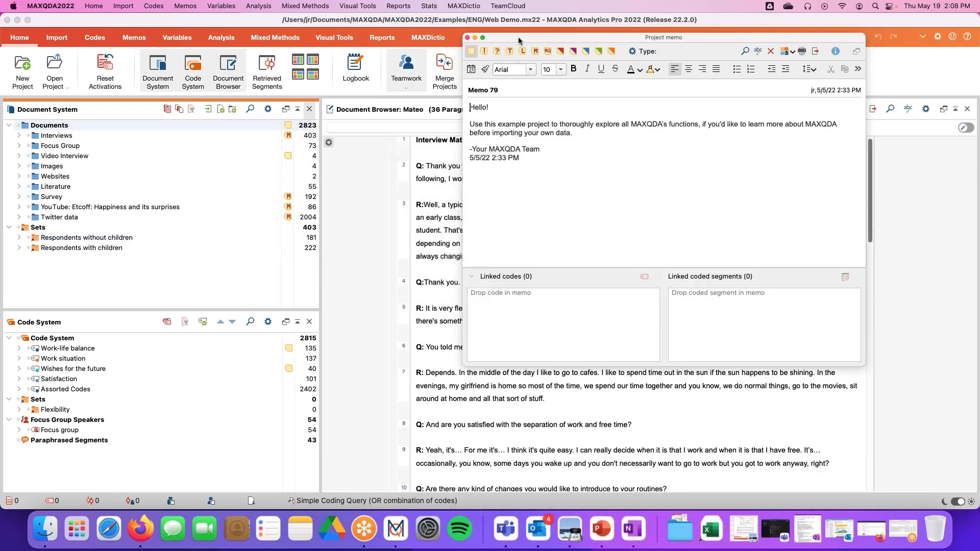
drag(518, 40, 396, 39)
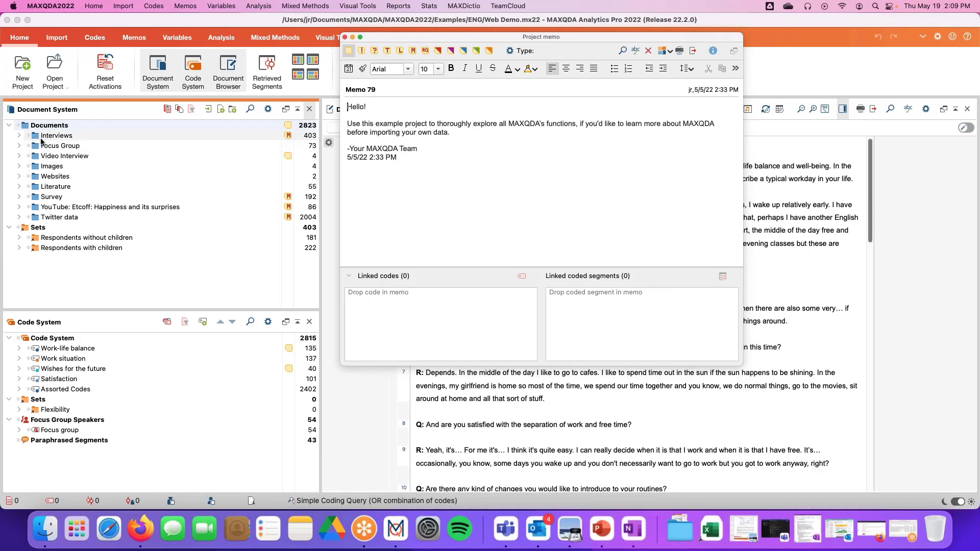
- Open the methods memo of the Interviews document group and switch back and forth between it and Memo 79
double_click(287, 138)
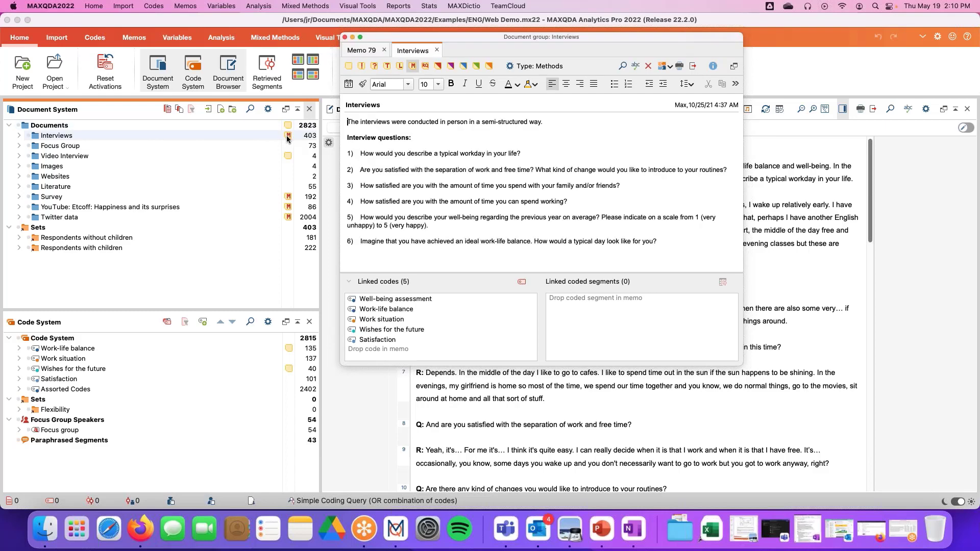
click(362, 51)
click(409, 50)
click(368, 51)
click(415, 52)
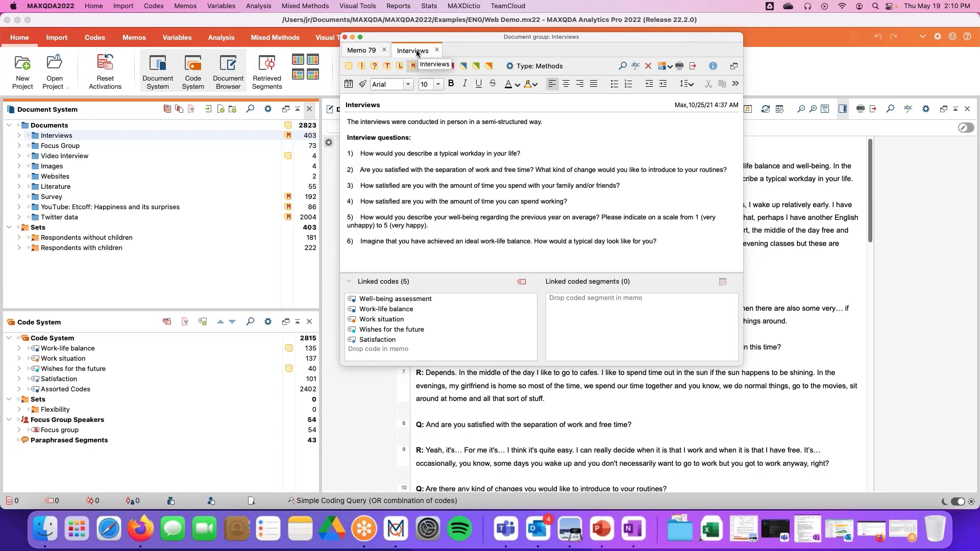
- Detach the Interviews memo into its own window and close the project memo
click(734, 66)
drag(524, 48, 546, 43)
drag(513, 59, 464, 93)
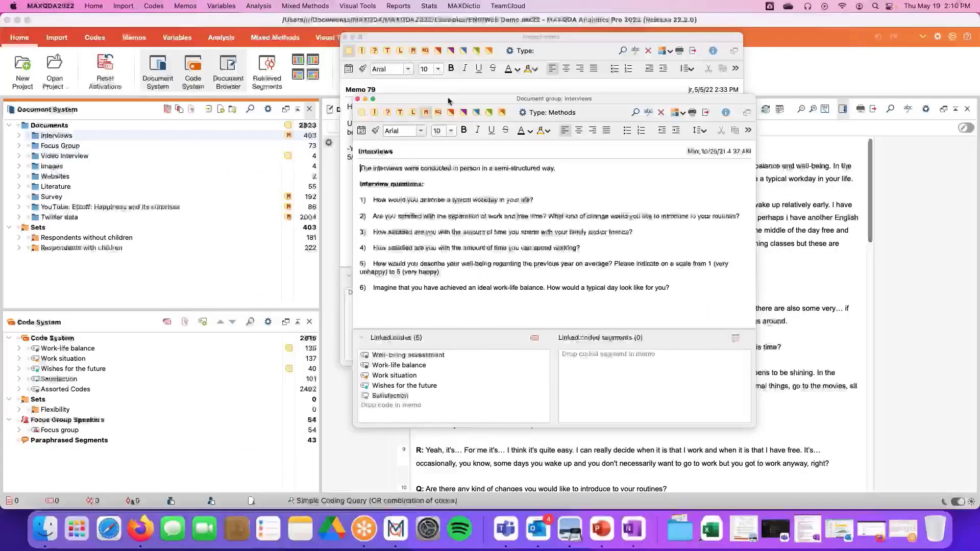
click(526, 36)
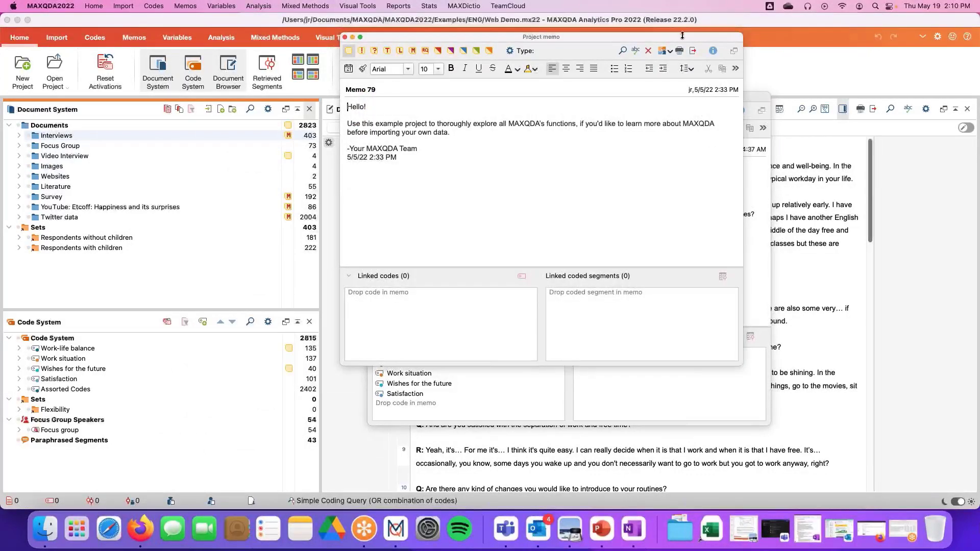
click(345, 37)
drag(488, 97, 442, 39)
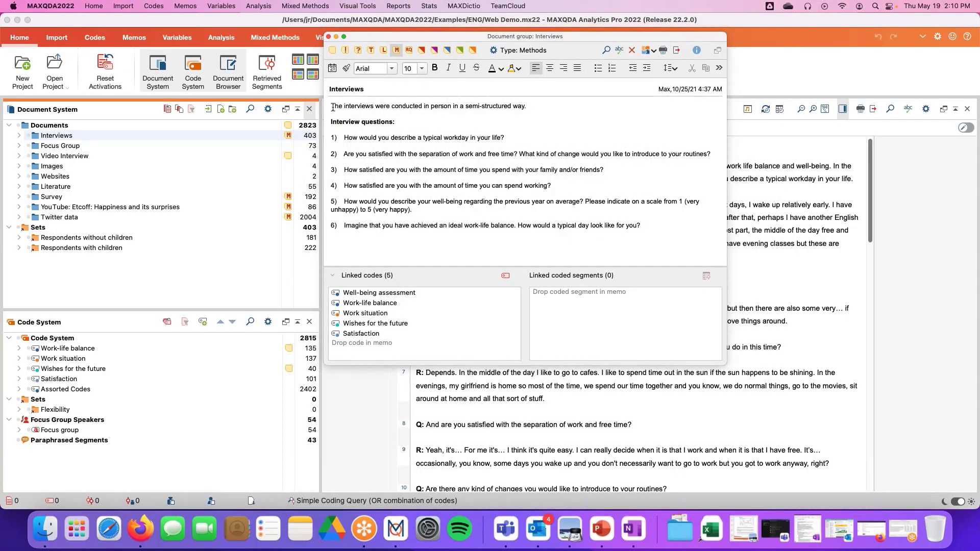
- Highlight the sentence on how the interviews were conducted, and the list of six interview questions in the Interviews memo
drag(337, 109, 533, 107)
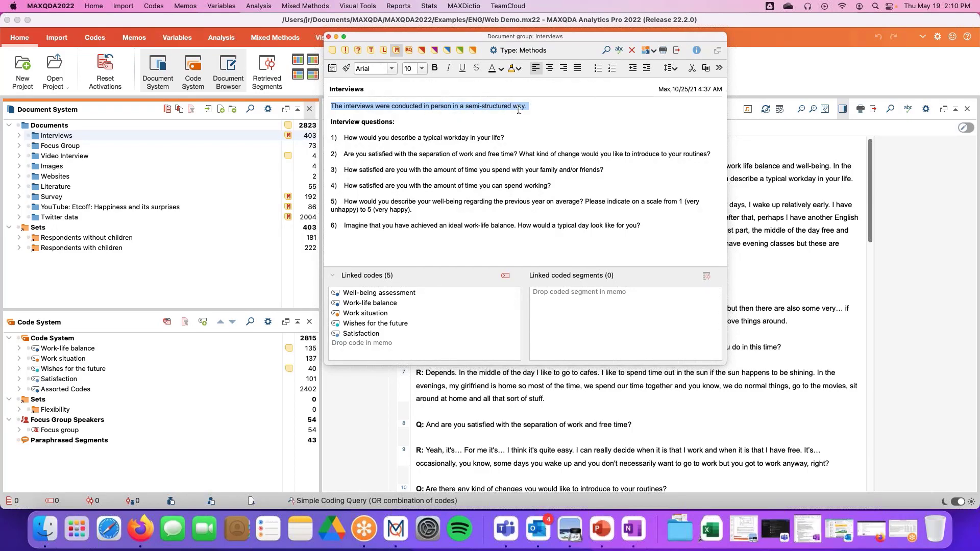
drag(331, 122, 647, 224)
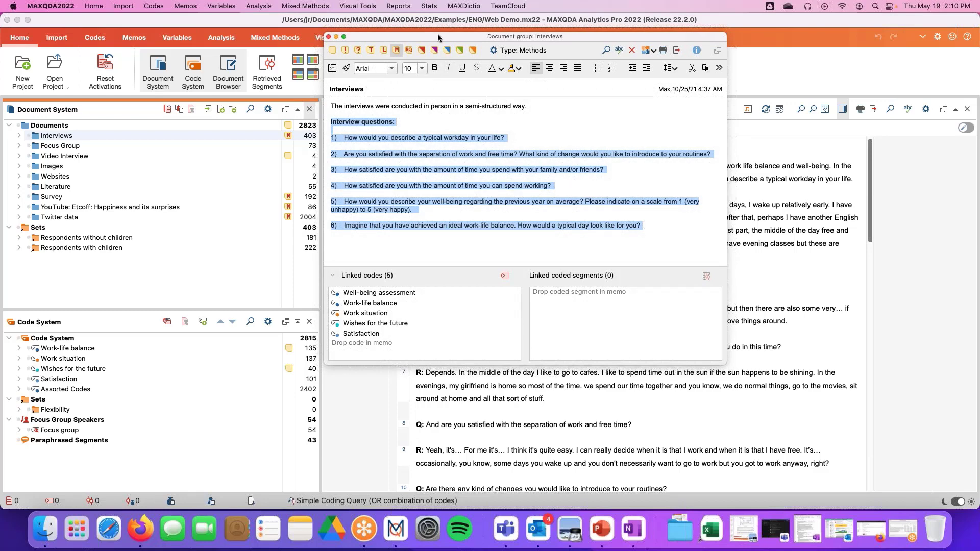
drag(437, 34, 451, 38)
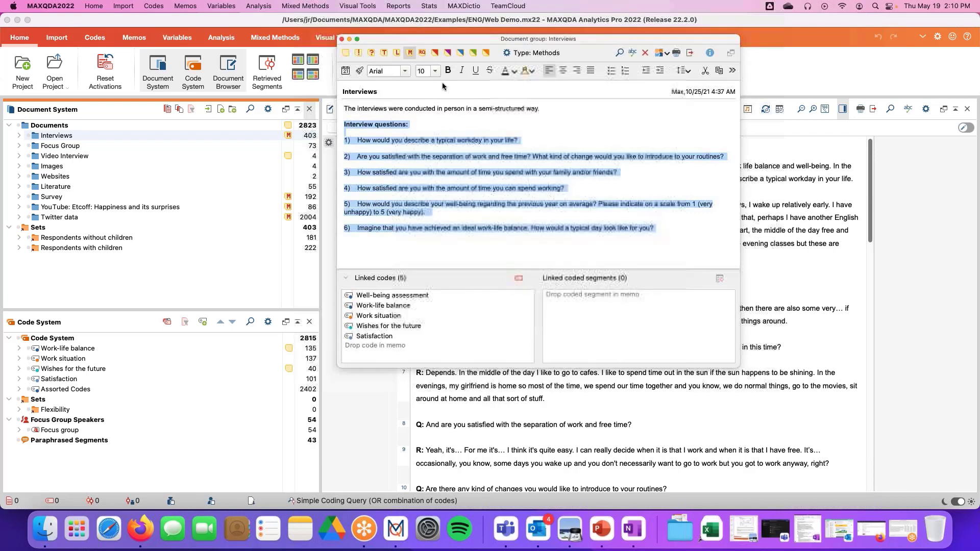
- Expand the Interviews group and its Berlin subgroup, and move the Interviews memo window clear of the document list
click(19, 136)
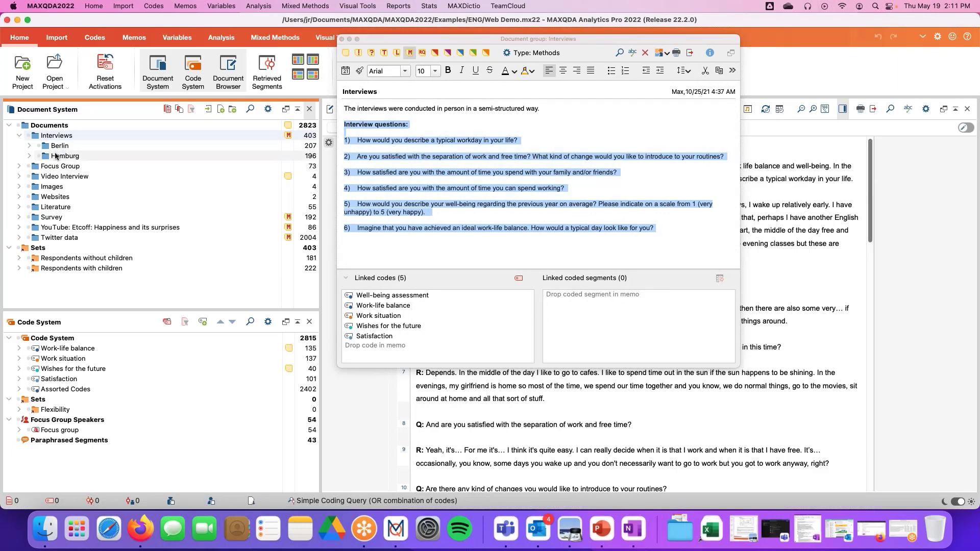
click(29, 146)
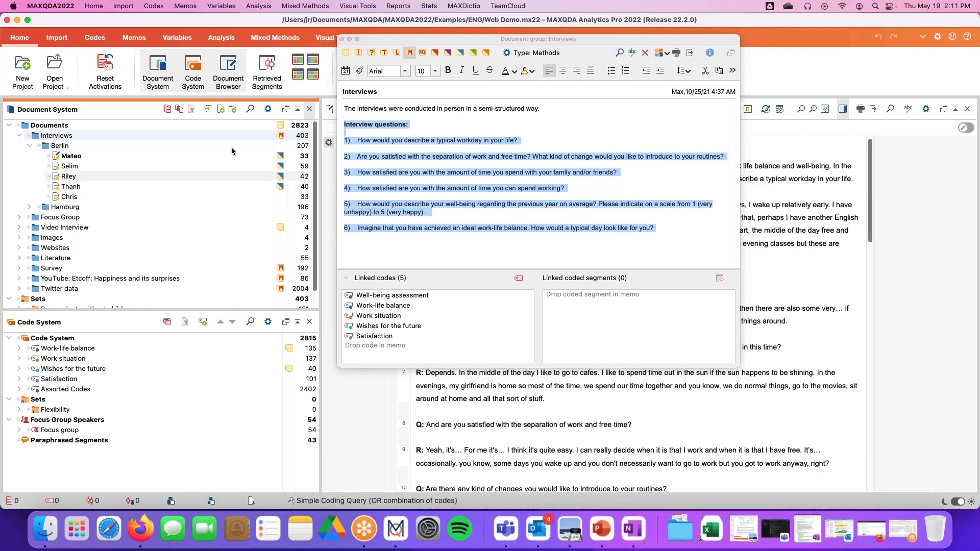
drag(422, 42, 430, 239)
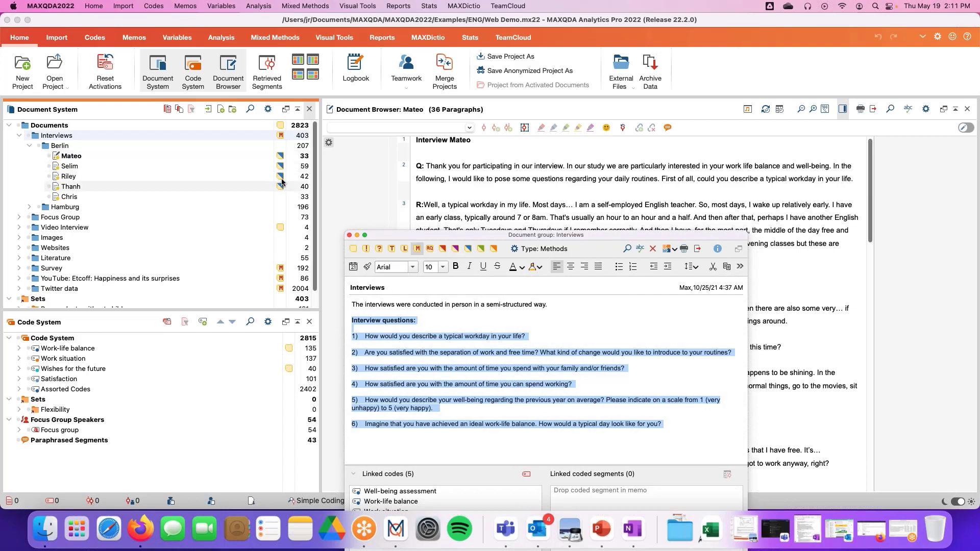
- Open the case summary memo of the first Berlin interview and highlight its note about where the interview took place
double_click(282, 157)
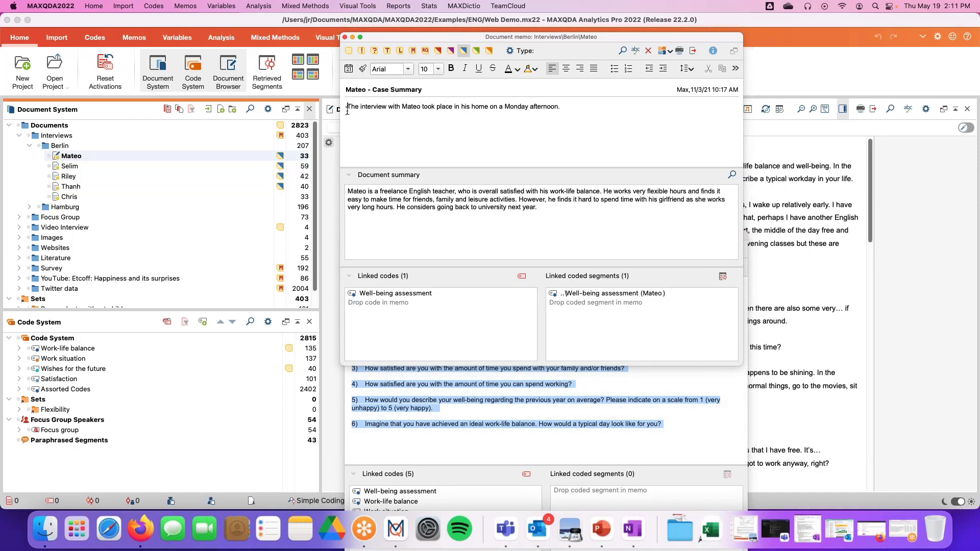
click(422, 107)
key(shift+End)
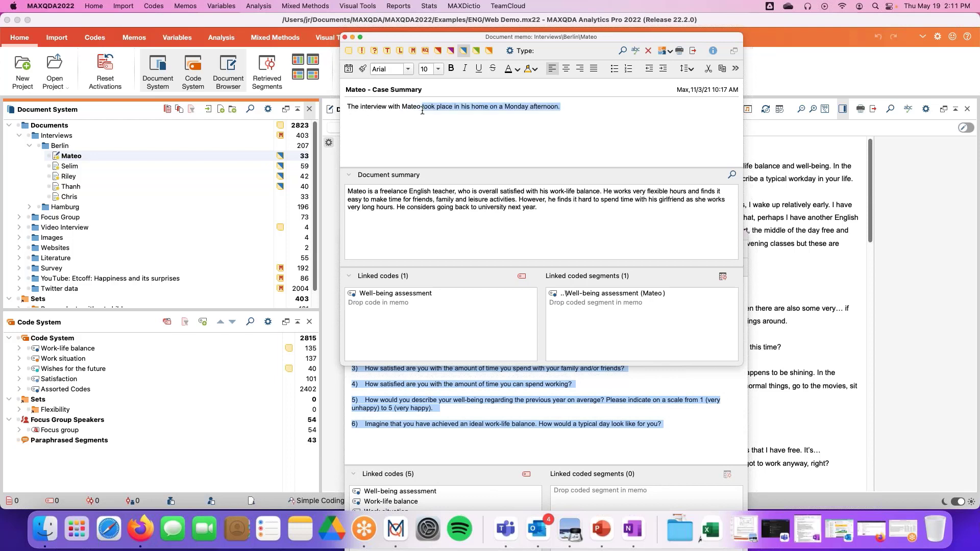
click(561, 108)
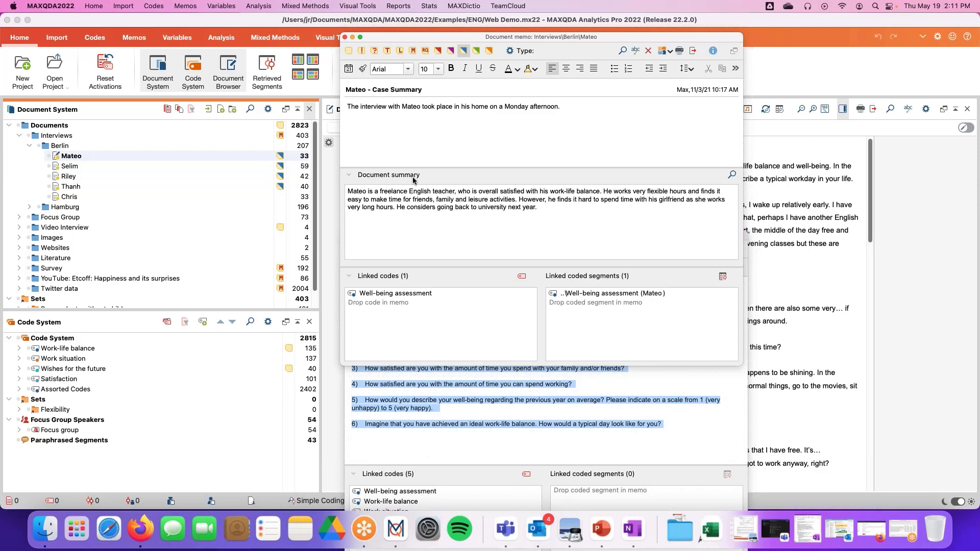
- Collapse and re-expand the case memo's document summary, and close both the case summary and Interviews memos
click(348, 175)
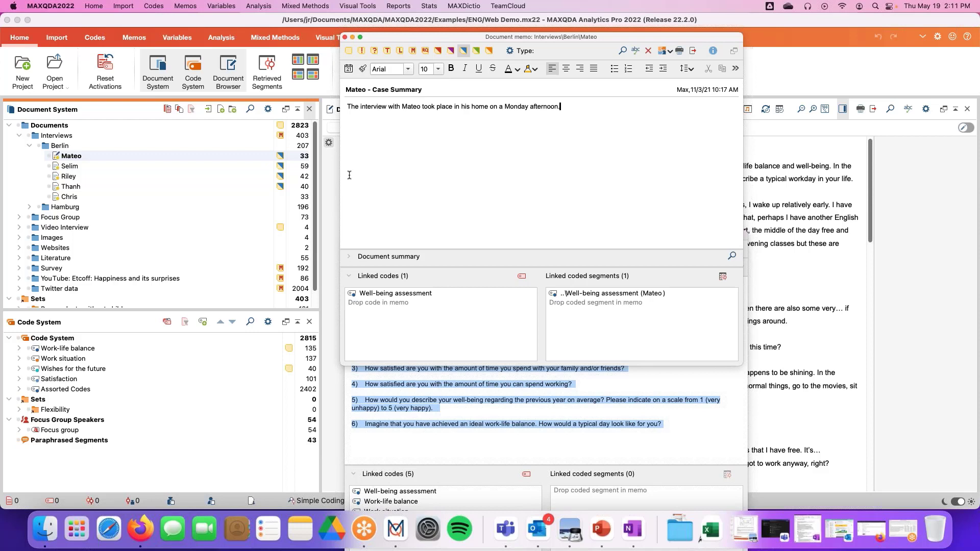
click(349, 255)
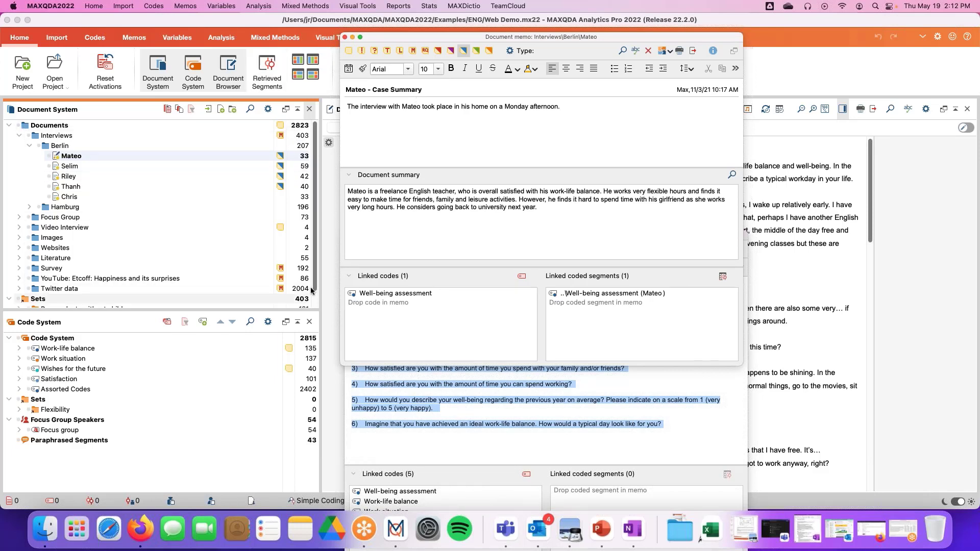
click(344, 38)
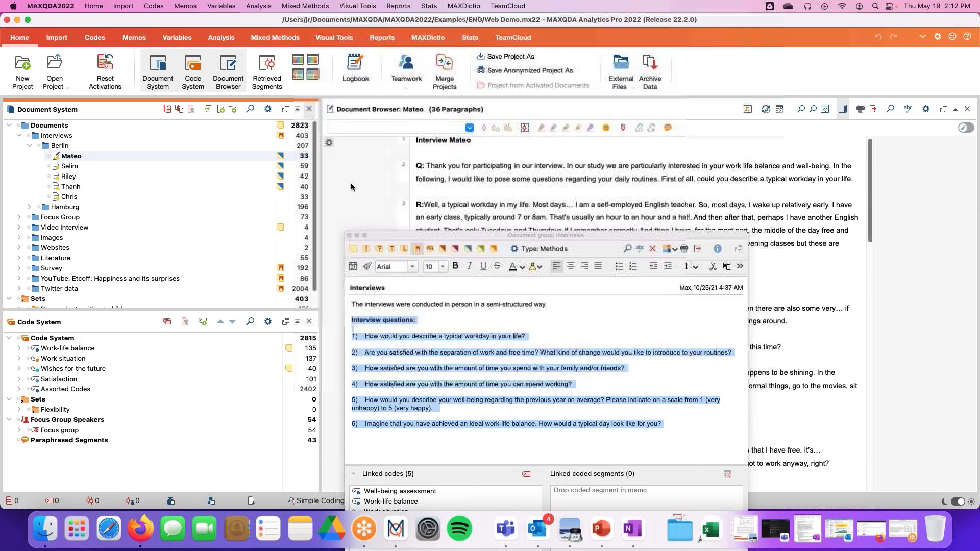
click(349, 236)
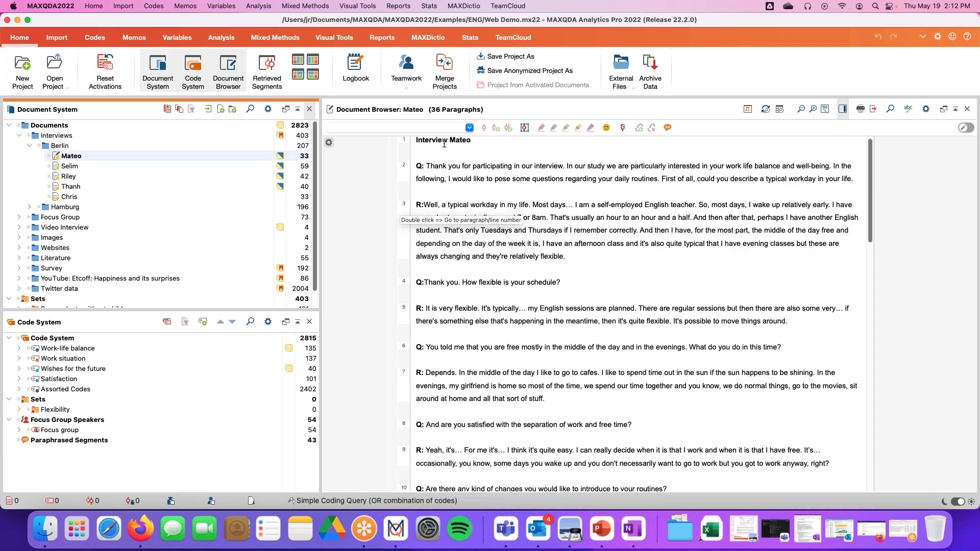
- Find the in-document memo beside paragraph 16 of the open interview and select the text passage it belongs to
scroll(438, 209, down, 10)
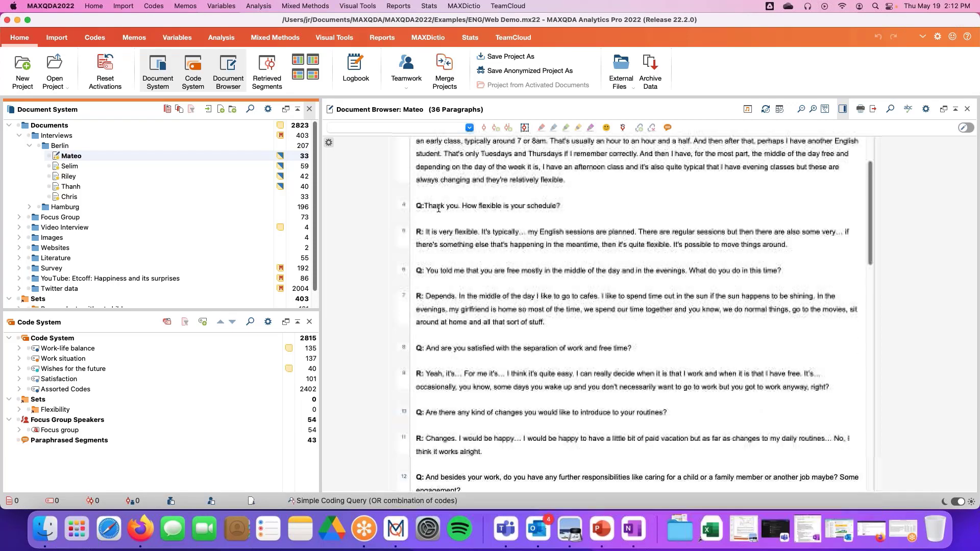
scroll(439, 209, down, 5)
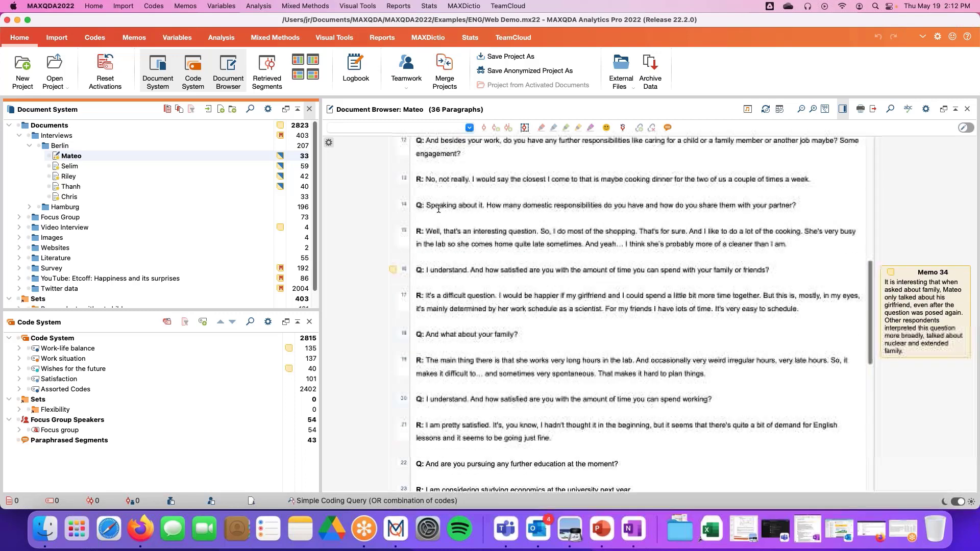
scroll(438, 216, down, 1)
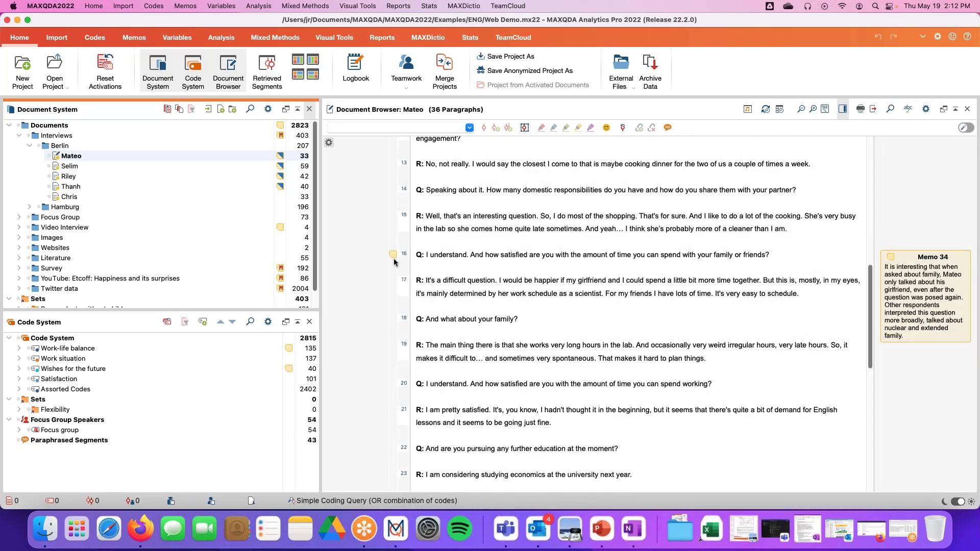
mouse_move(407, 259)
click(393, 255)
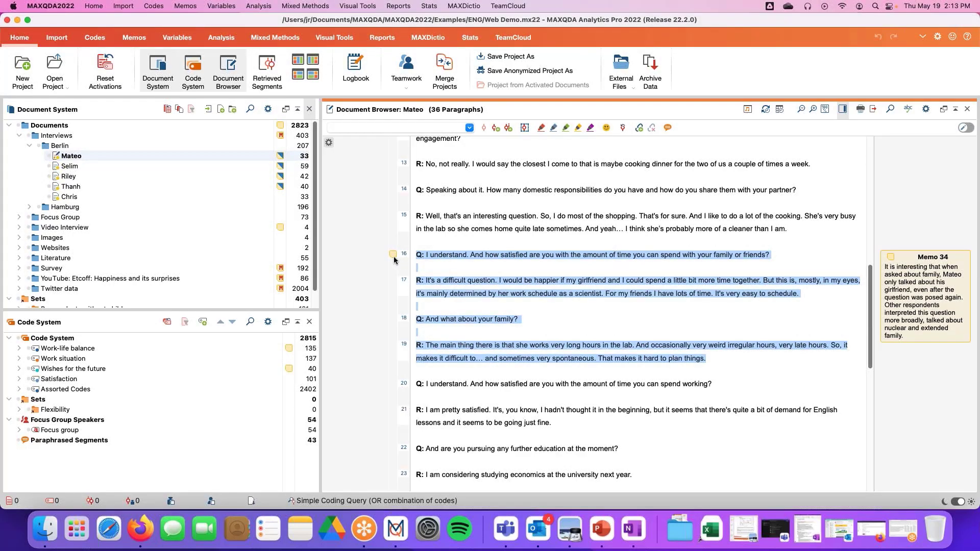
- Open Memo 34 at paragraph 16 to view its full text, and close it again
mouse_move(394, 256)
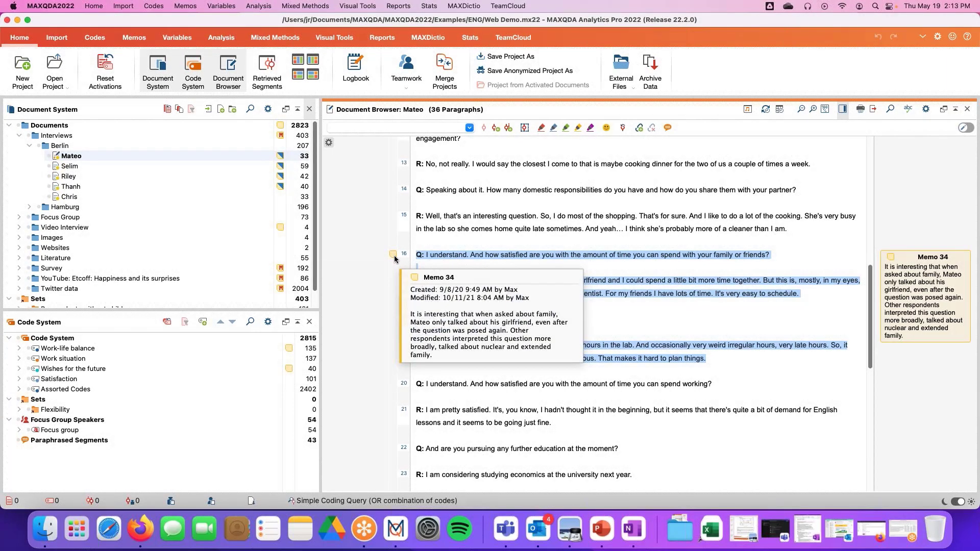
double_click(394, 255)
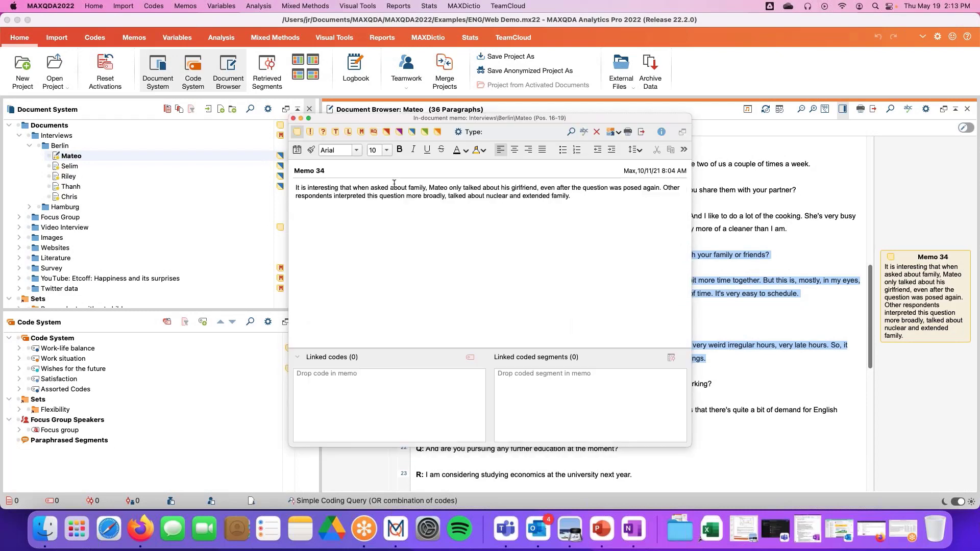
drag(397, 119, 317, 91)
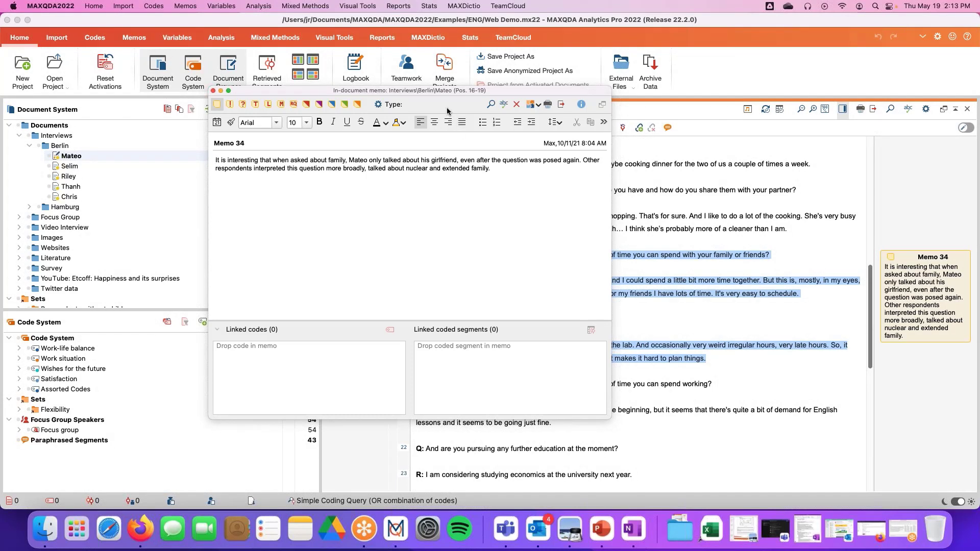
drag(497, 93, 493, 96)
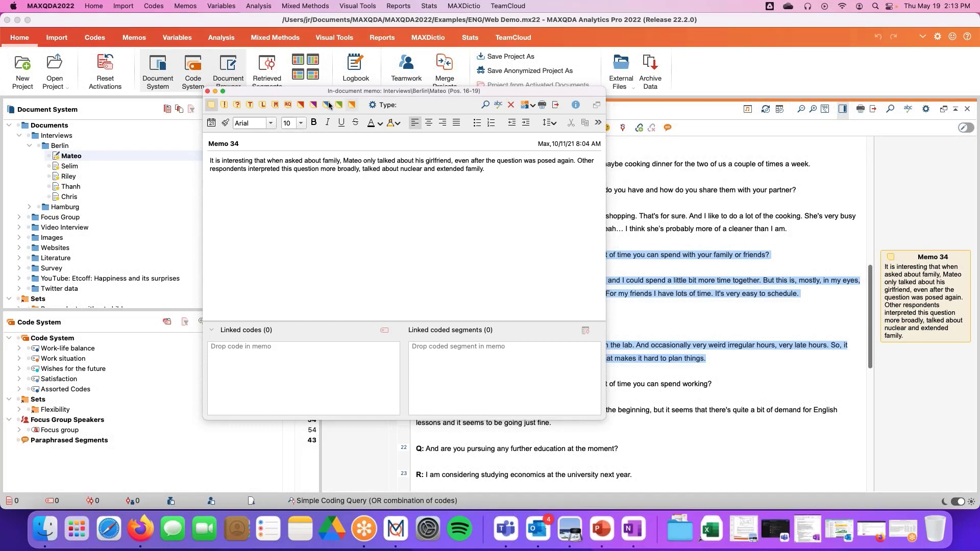
click(207, 91)
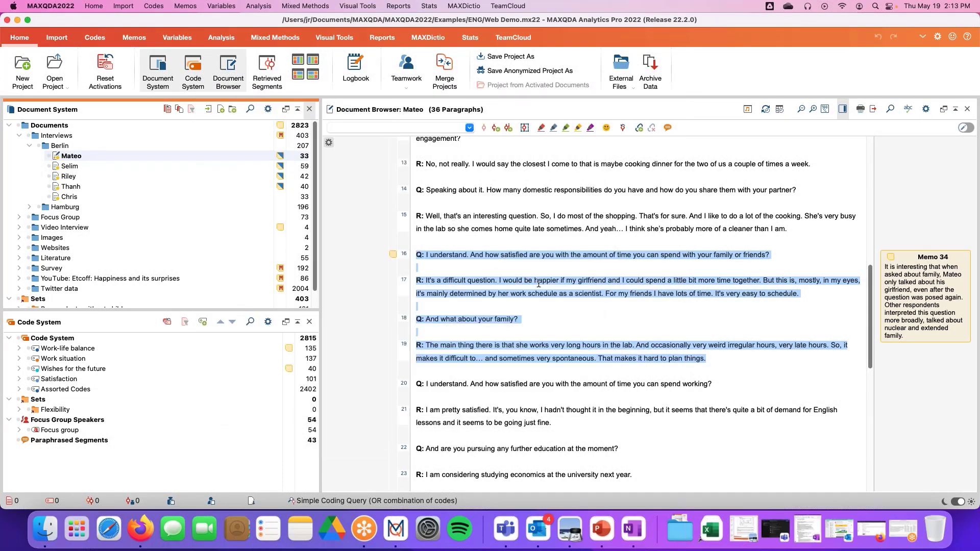
mouse_move(890, 340)
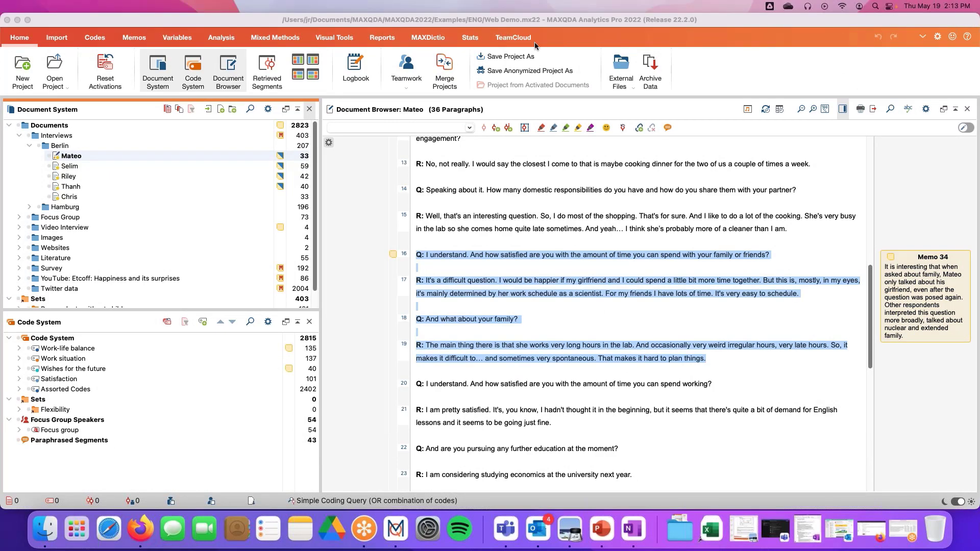
- Hide the memo sidebar beside the open interview and show it again with Memo 34
click(843, 110)
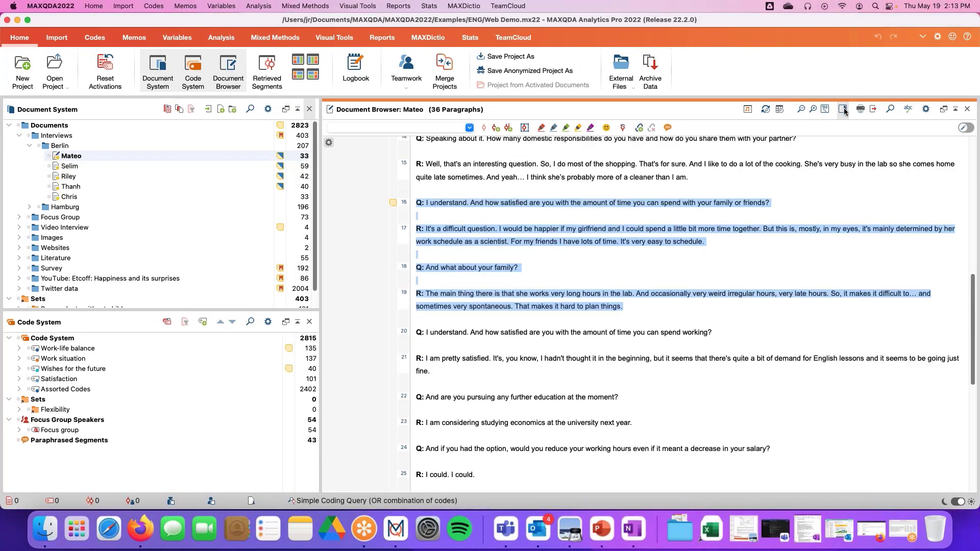
click(843, 109)
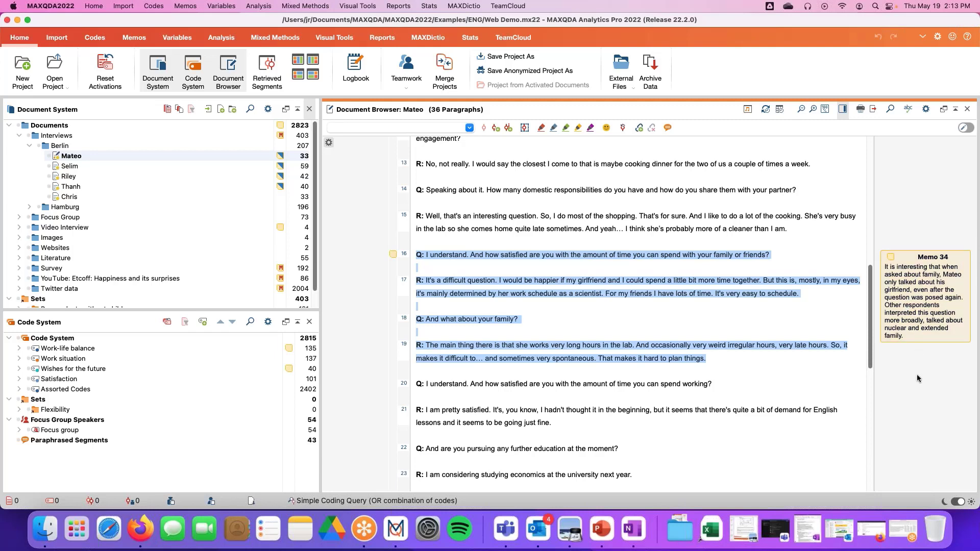
mouse_move(921, 305)
- Open the interview's audio file in the Multimedia Browser and open the in-media memo at 0:04:20
click(745, 115)
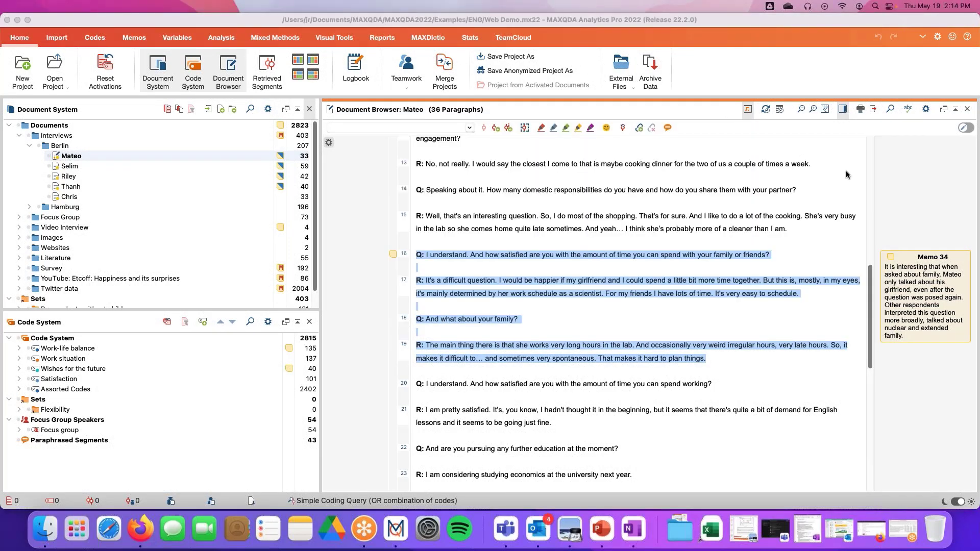
click(746, 109)
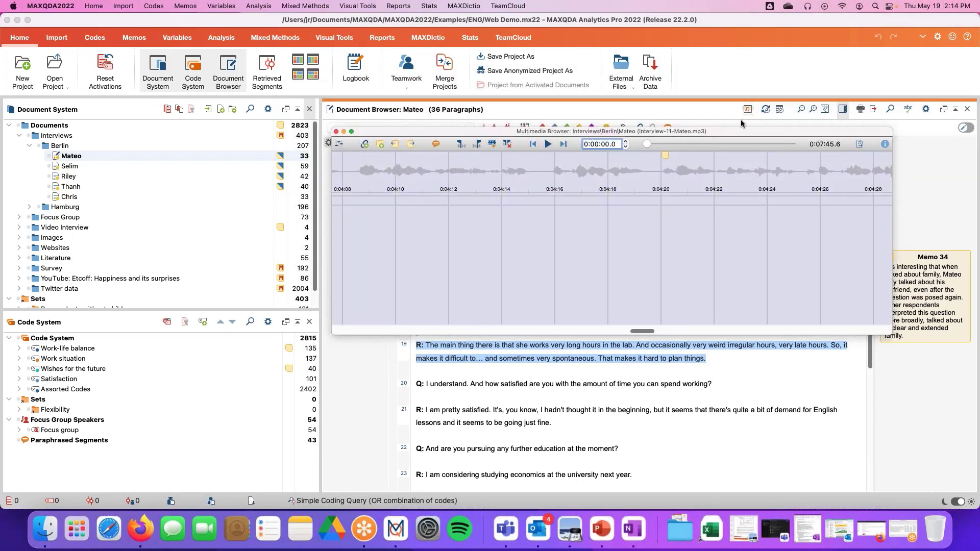
mouse_move(666, 159)
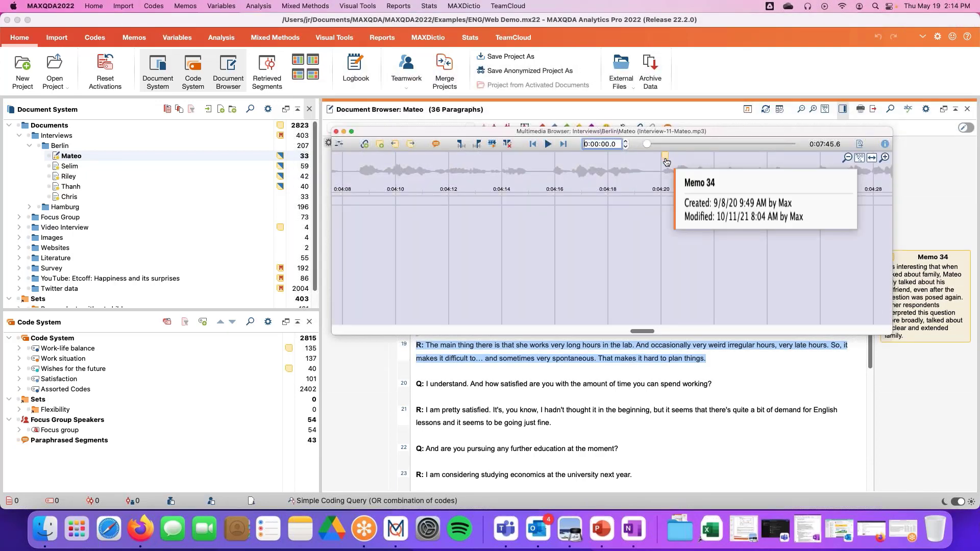
right_click(666, 160)
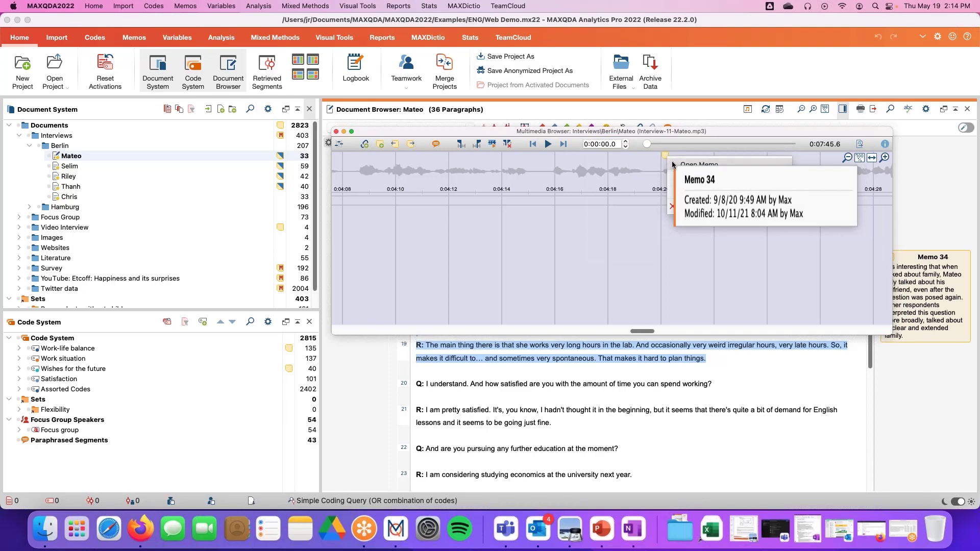
click(696, 165)
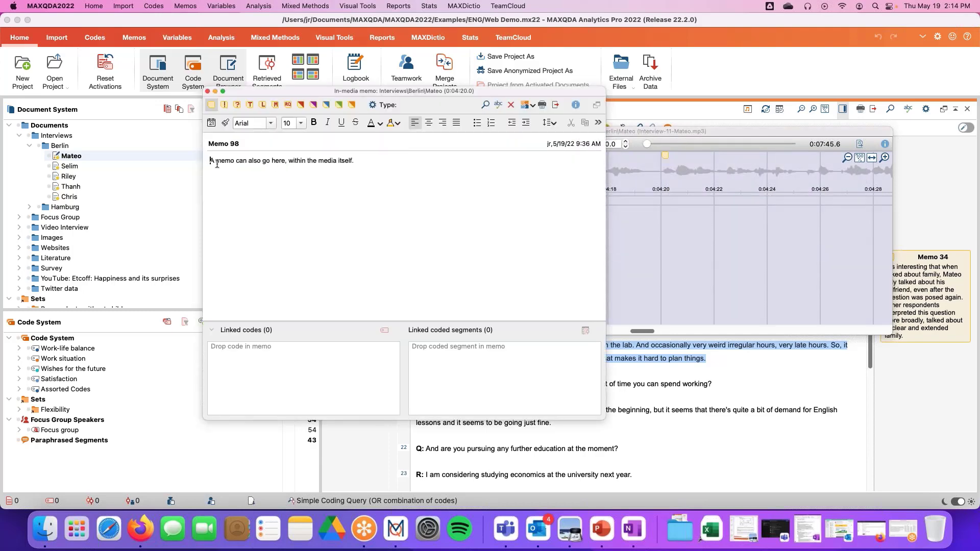
- Highlight the in-media memo's text, and close both the memo and the Multimedia Browser
drag(210, 162, 367, 162)
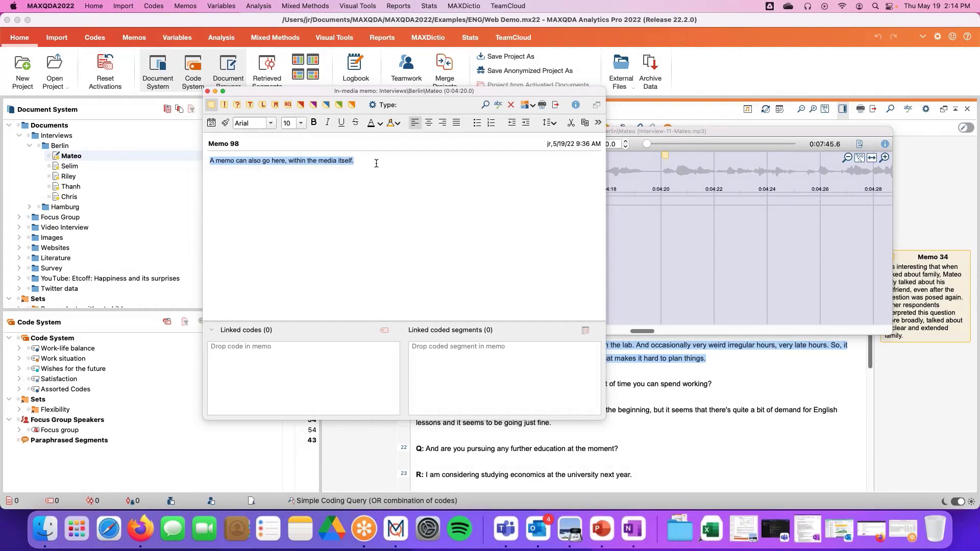
click(376, 164)
drag(405, 91, 291, 68)
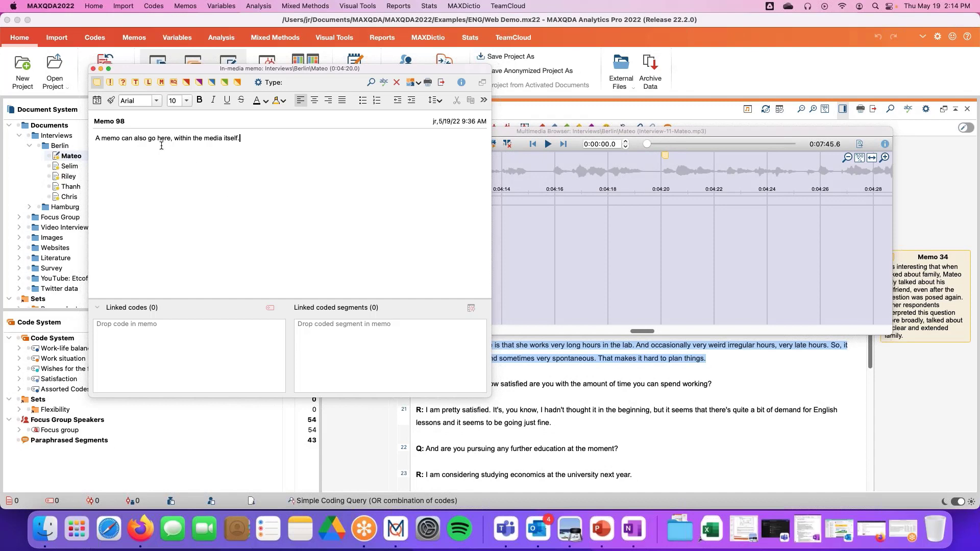
click(93, 71)
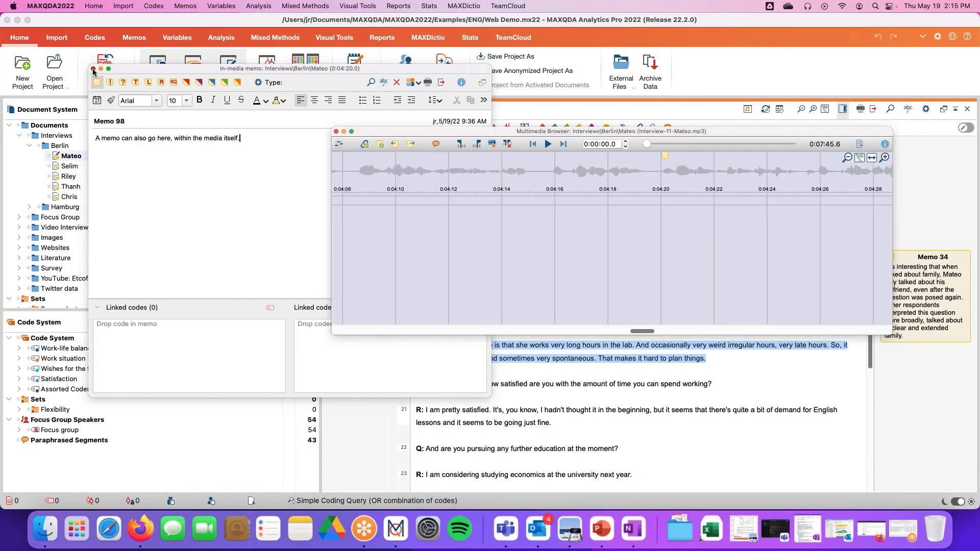
click(335, 132)
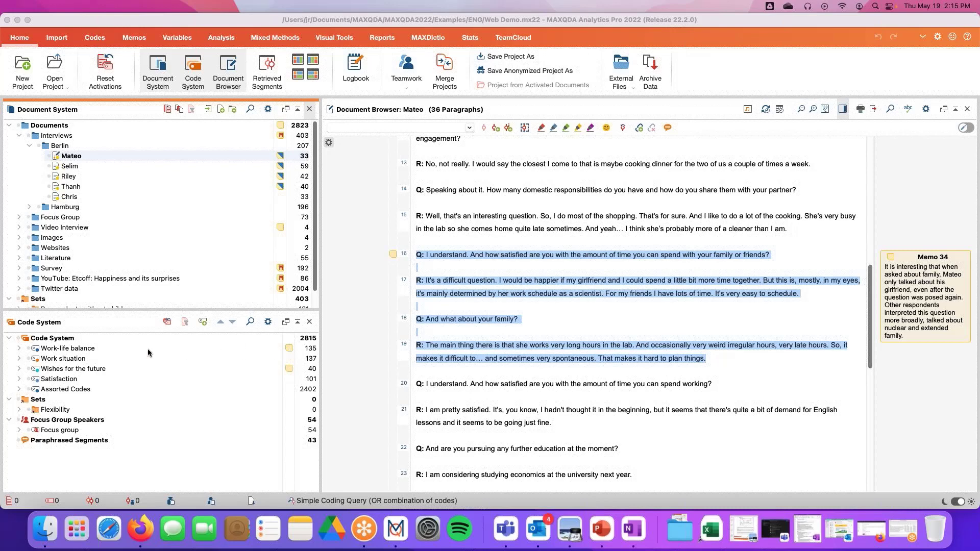
- Expand the Work-life balance code to show its subcodes and open its code memo
click(20, 350)
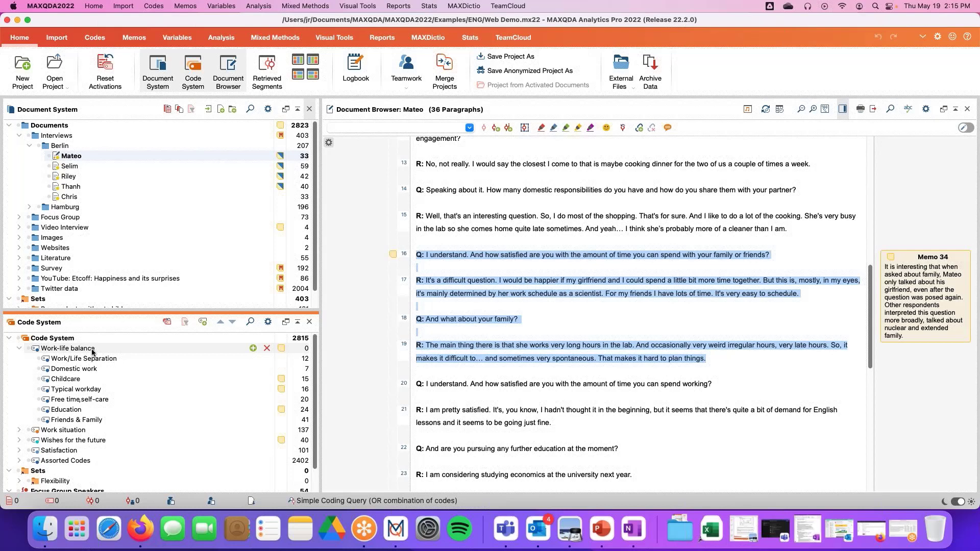
mouse_move(281, 352)
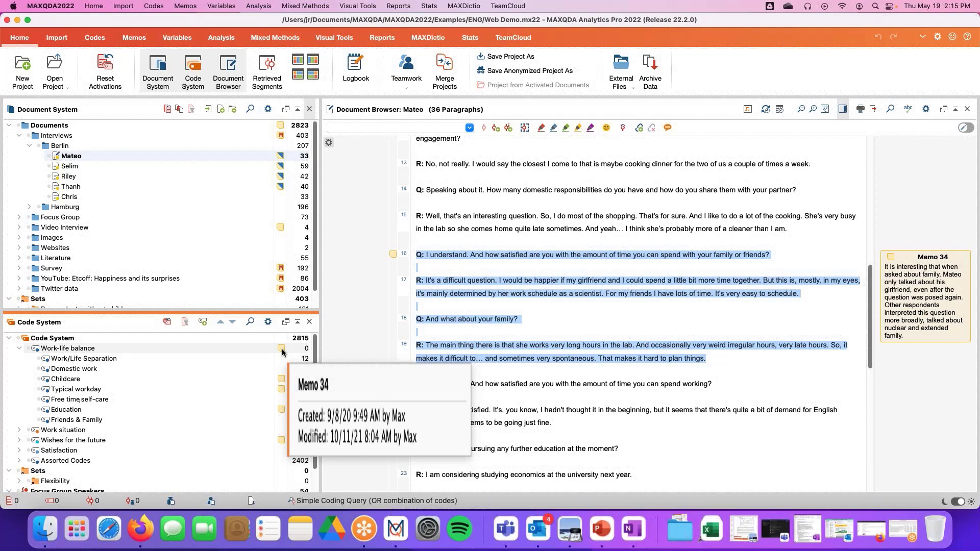
double_click(281, 352)
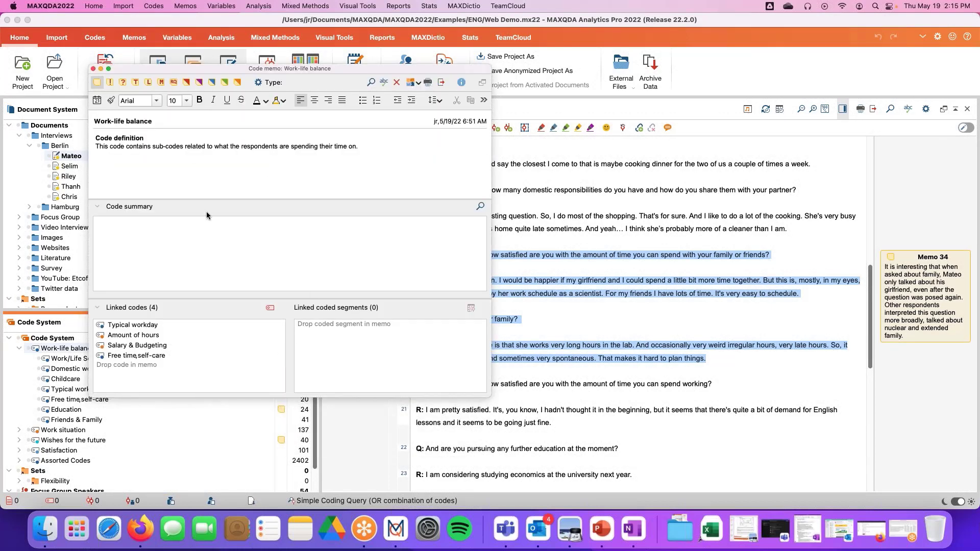
drag(239, 69, 359, 57)
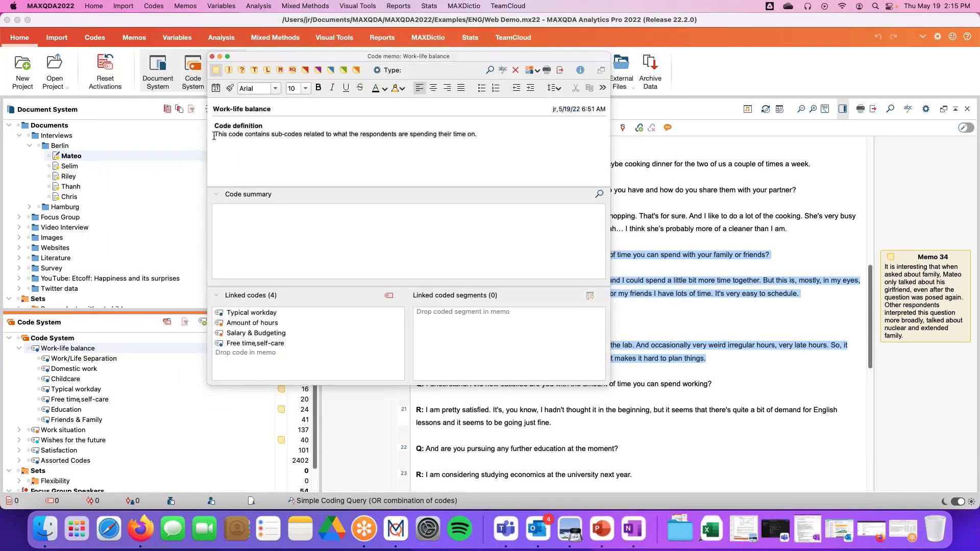
- Highlight the code definition in the Work-life balance memo and close the memo
drag(215, 135, 486, 136)
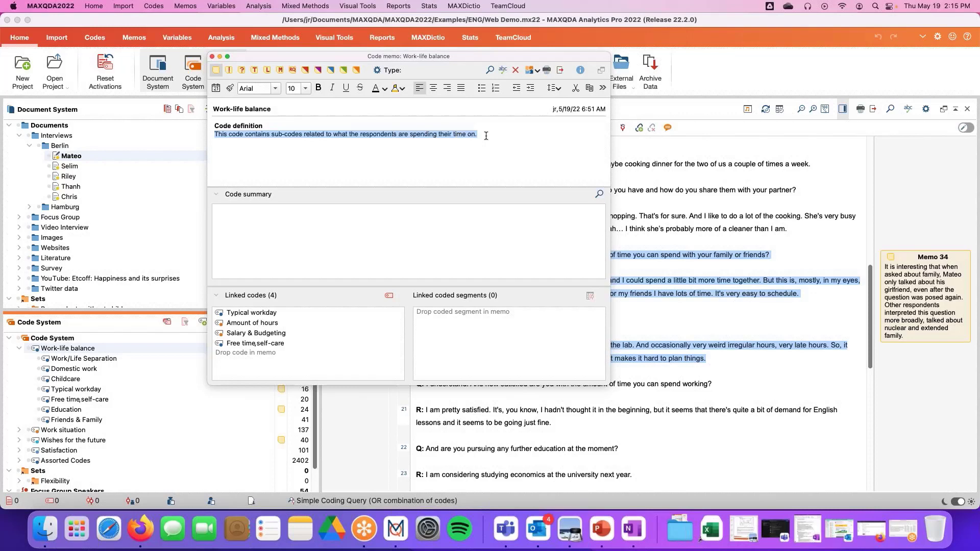
click(485, 135)
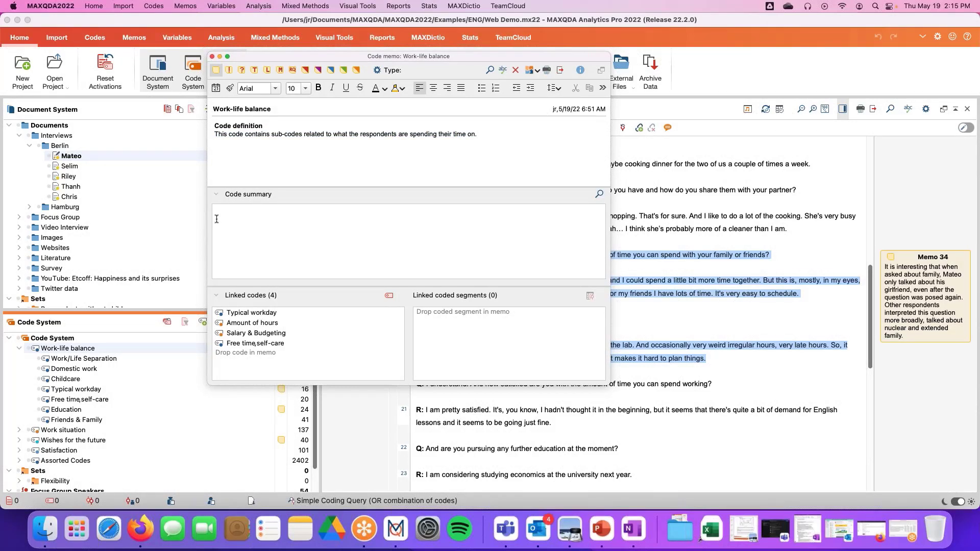
click(212, 56)
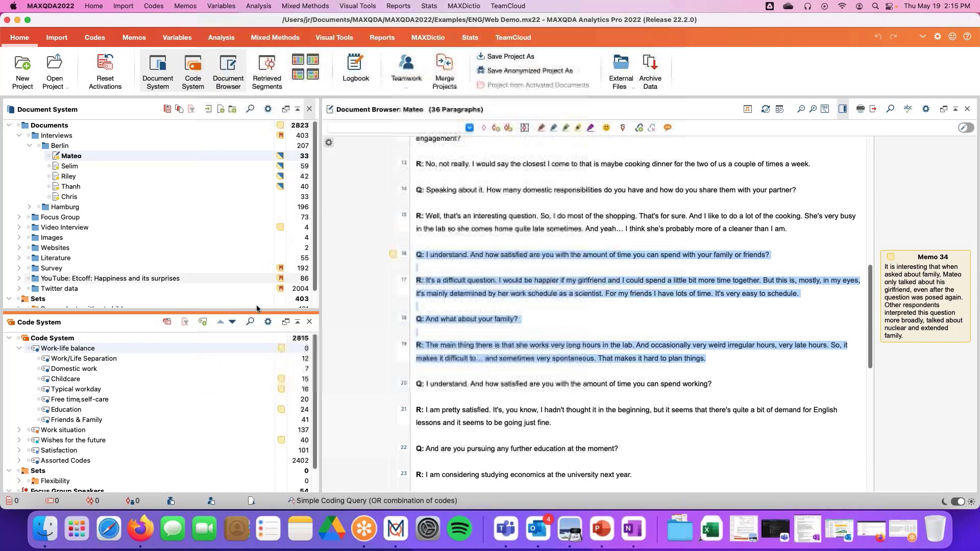
- Open the memo of the Amount of hours code under Work situation and highlight its code summary
click(19, 430)
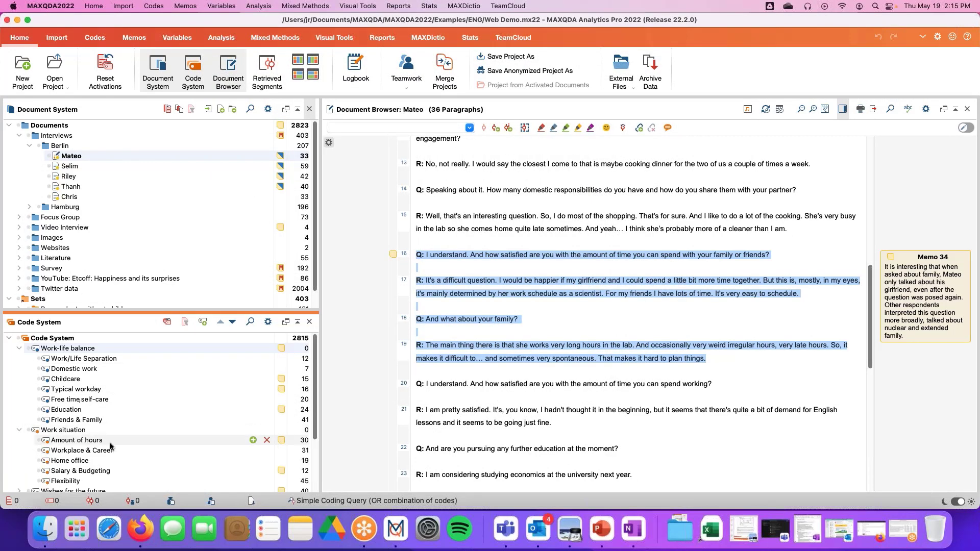
double_click(280, 442)
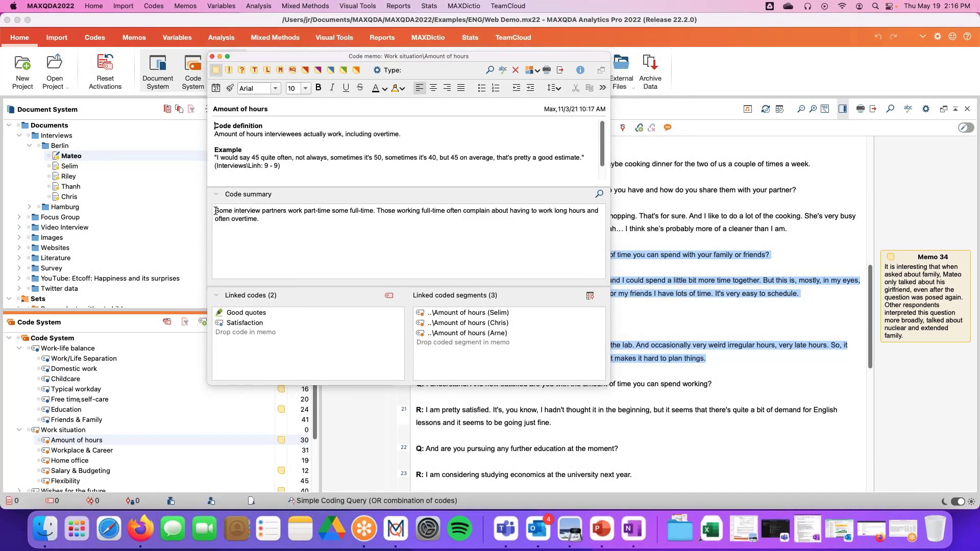
drag(215, 210, 285, 219)
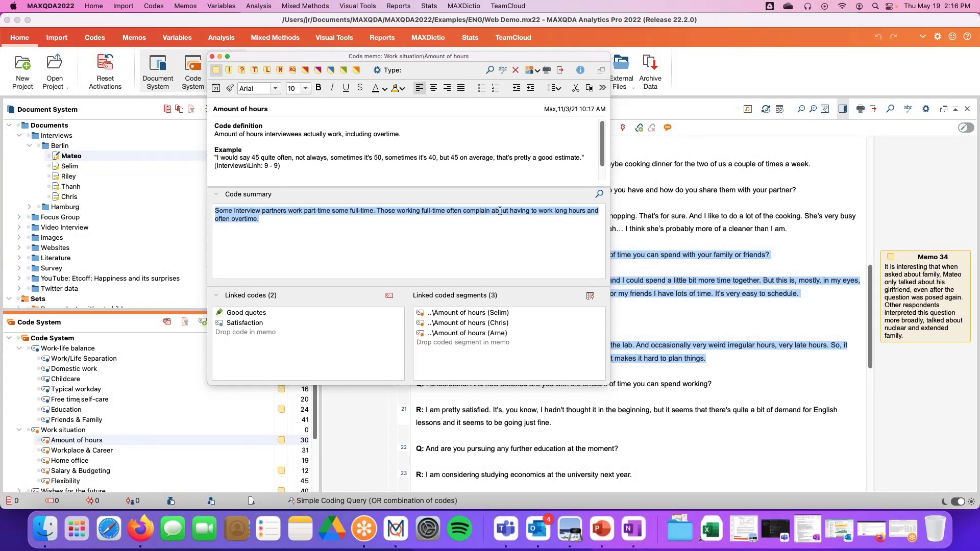
click(268, 222)
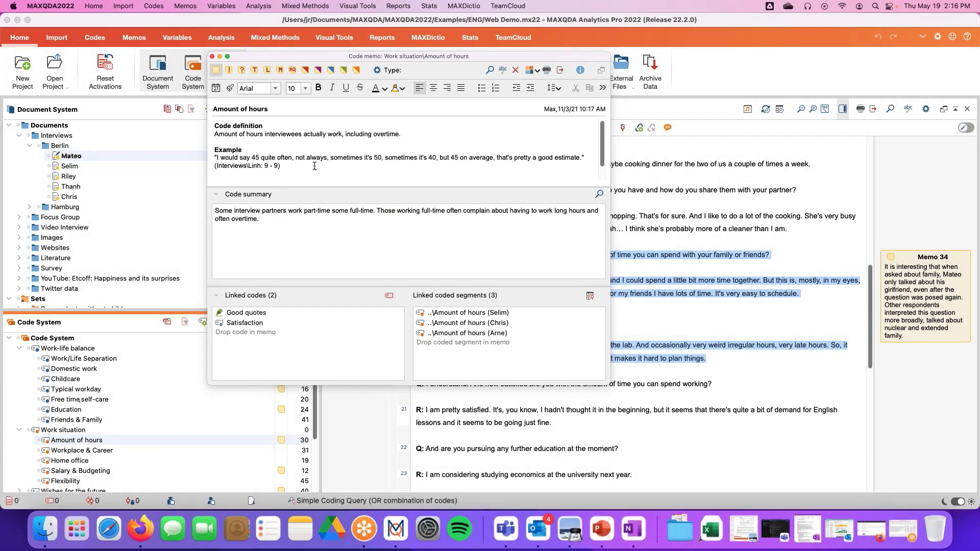
- Examine the linked codes and linked coded segments in the Amount of hours memo, and close it
drag(302, 56, 336, 59)
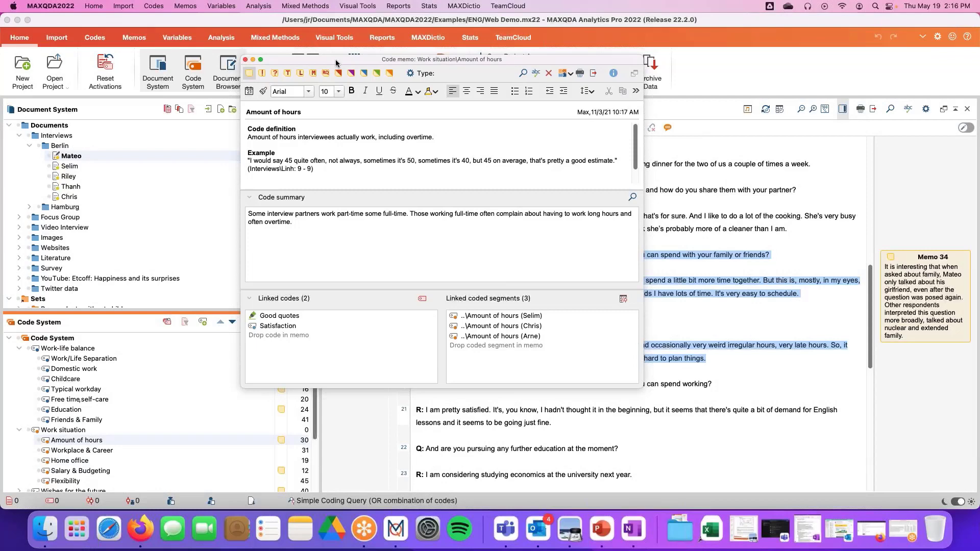
drag(336, 62, 330, 60)
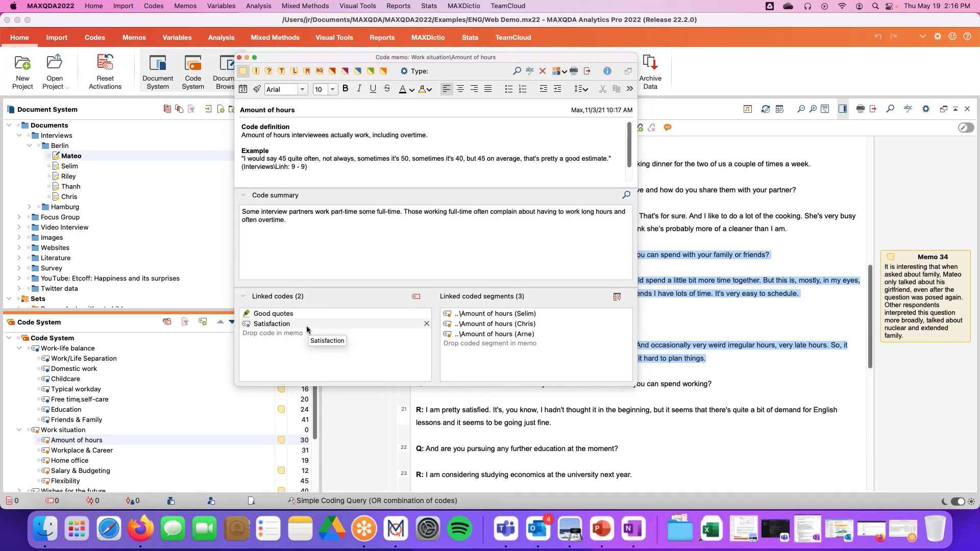
click(239, 58)
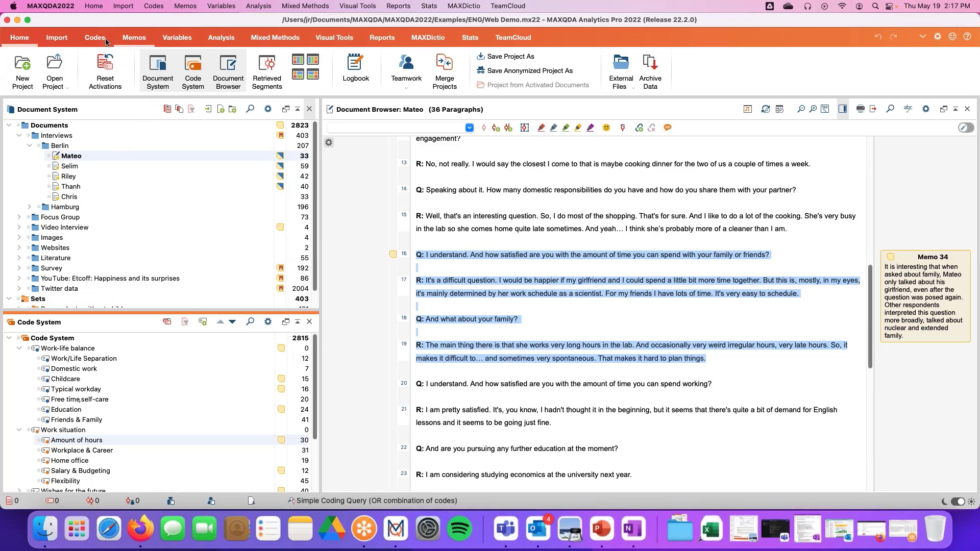
- Create a new free memo and insert the current date and time as its first line
click(138, 39)
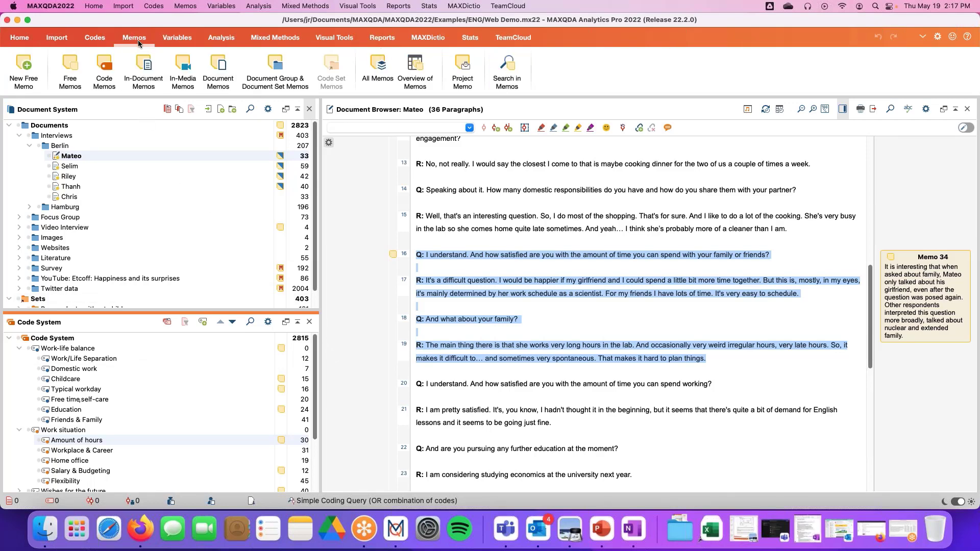
click(30, 69)
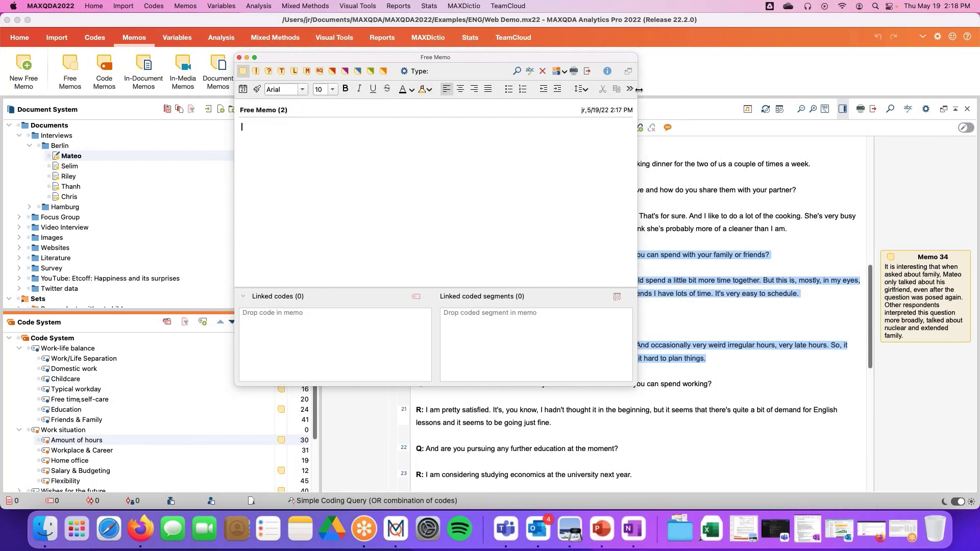
click(242, 90)
drag(241, 126, 302, 127)
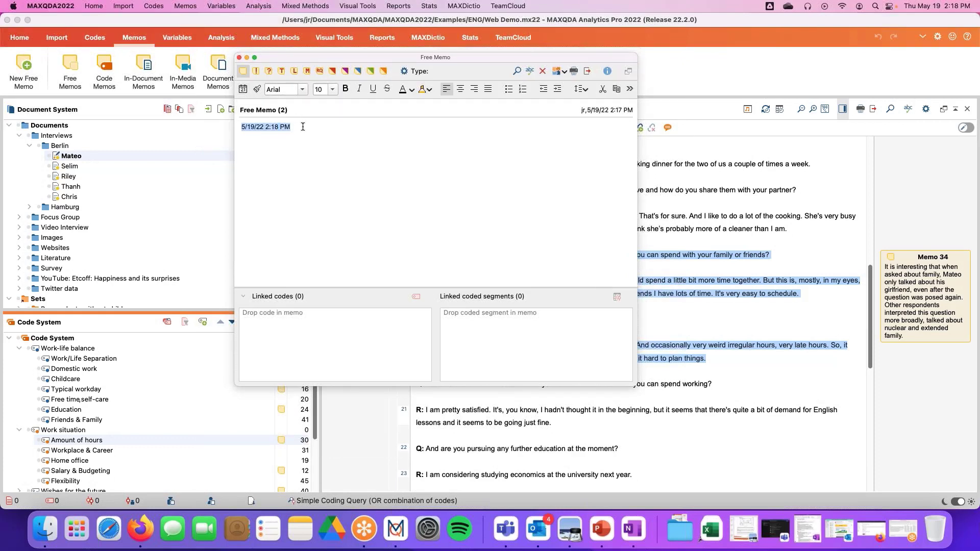
click(302, 127)
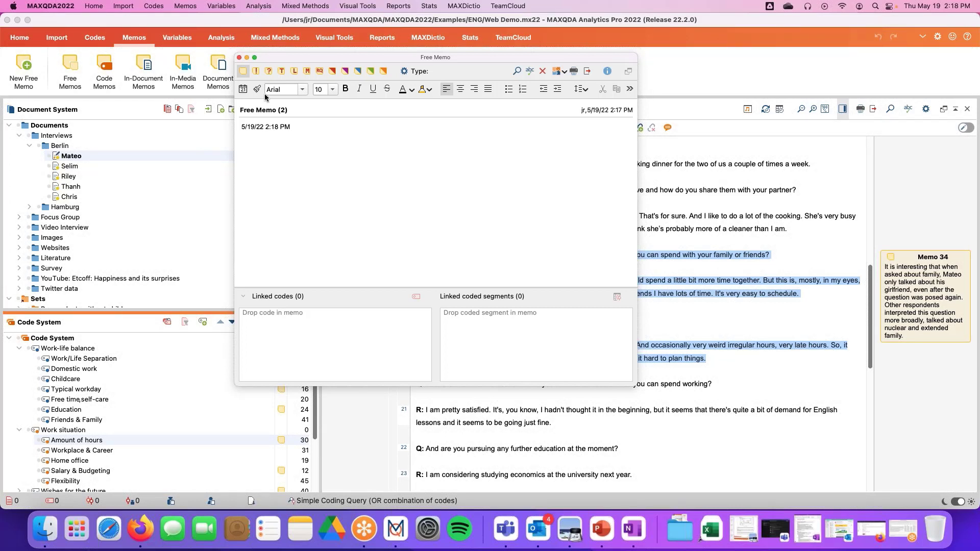
- Look through the available fonts and font sizes for the memo text without changing either
click(300, 94)
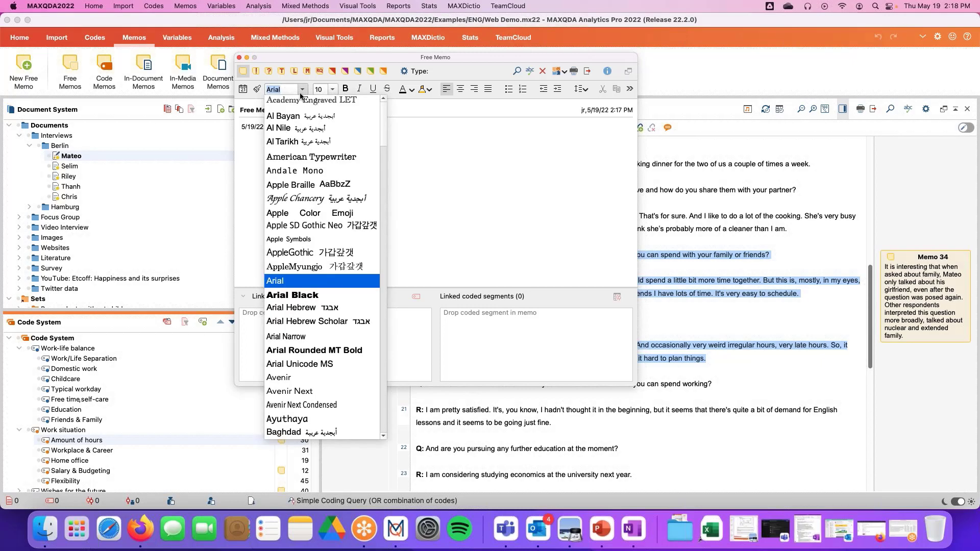
click(300, 94)
click(332, 89)
click(336, 92)
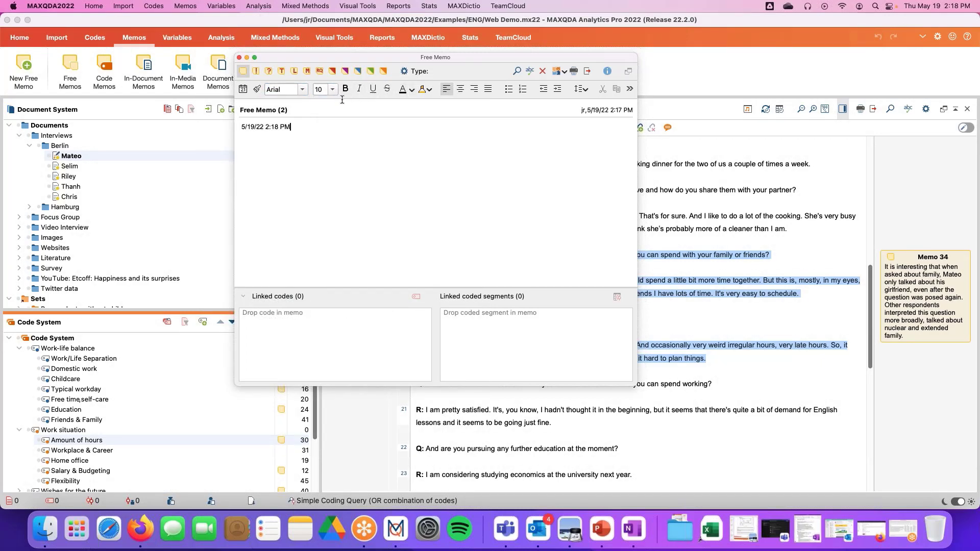
- Strike through the left-aligned date and time text and start a new line below it
key(super+a)
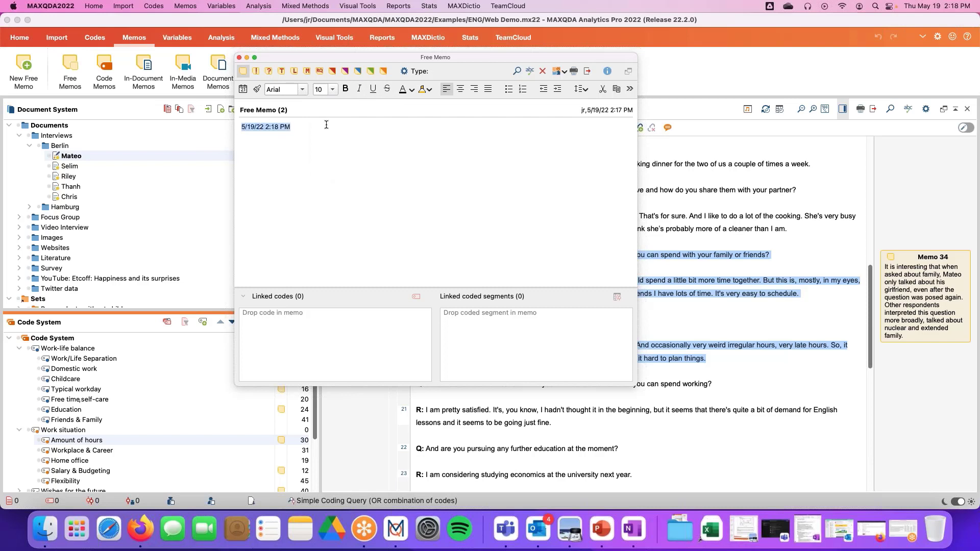
click(387, 90)
click(451, 90)
click(332, 137)
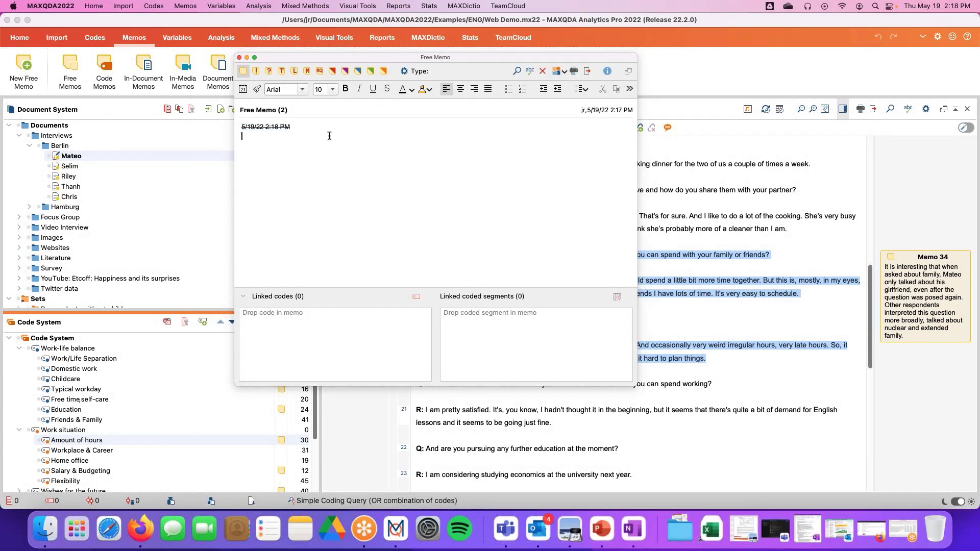
- Insert a table with 2 columns and 4 rows below the date line of the free memo
right_click(235, 136)
click(258, 145)
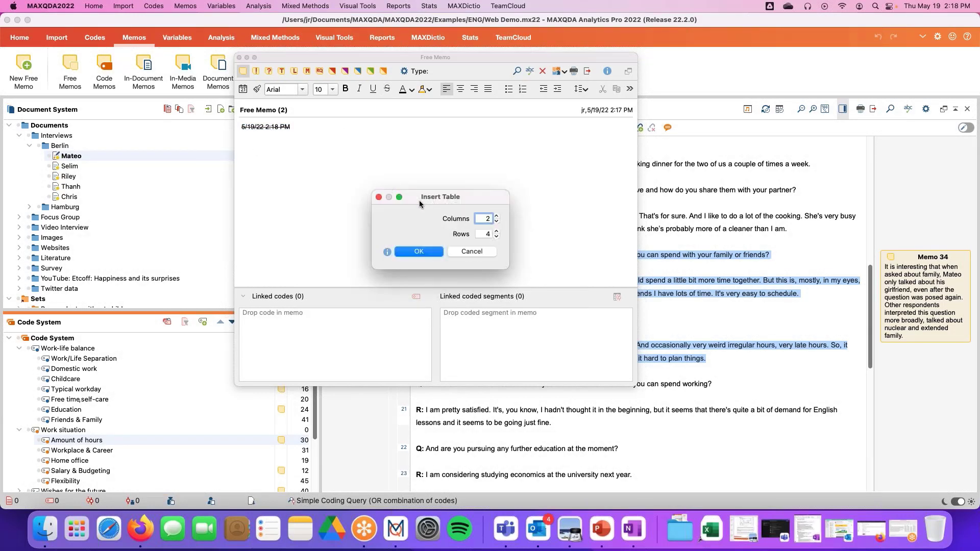
click(424, 251)
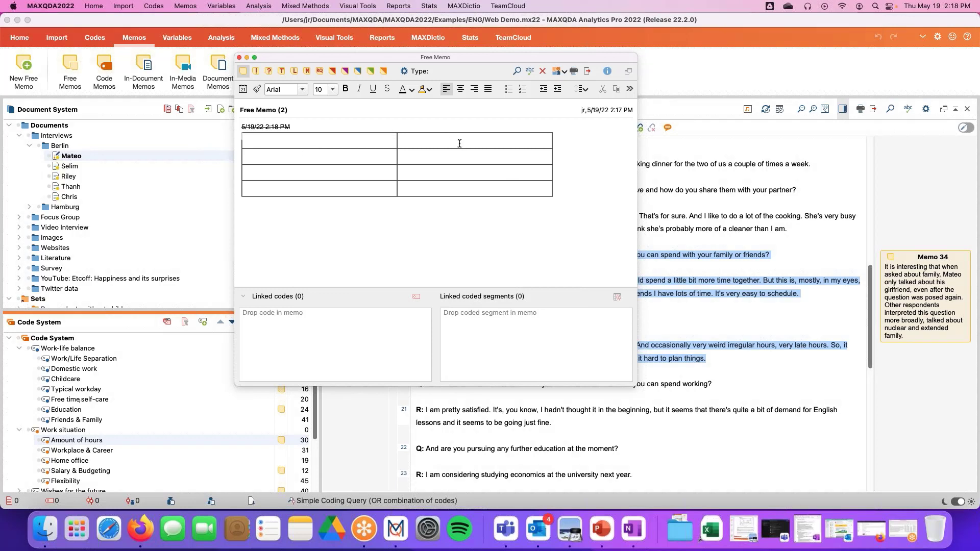
- Add the line "Some text here..." below the table in the free memo
right_click(252, 215)
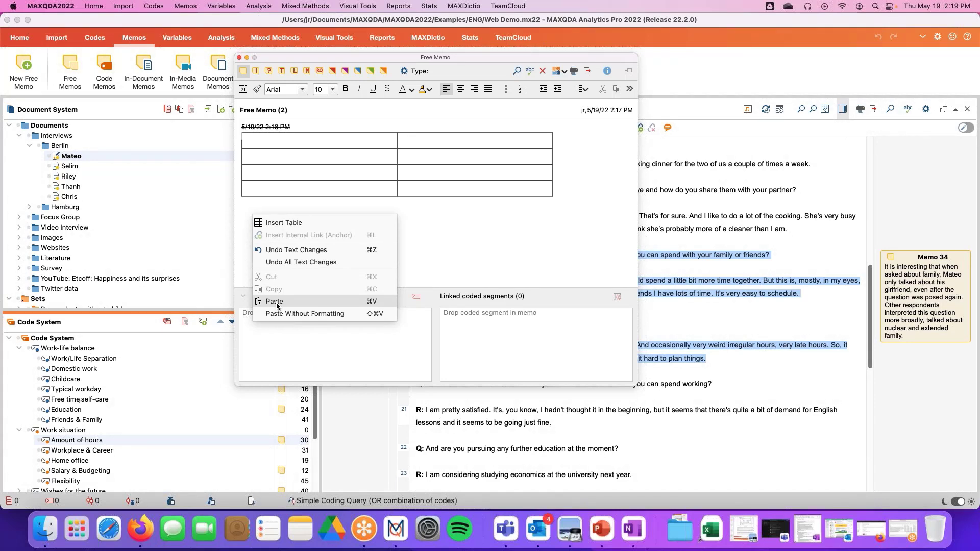
click(467, 241)
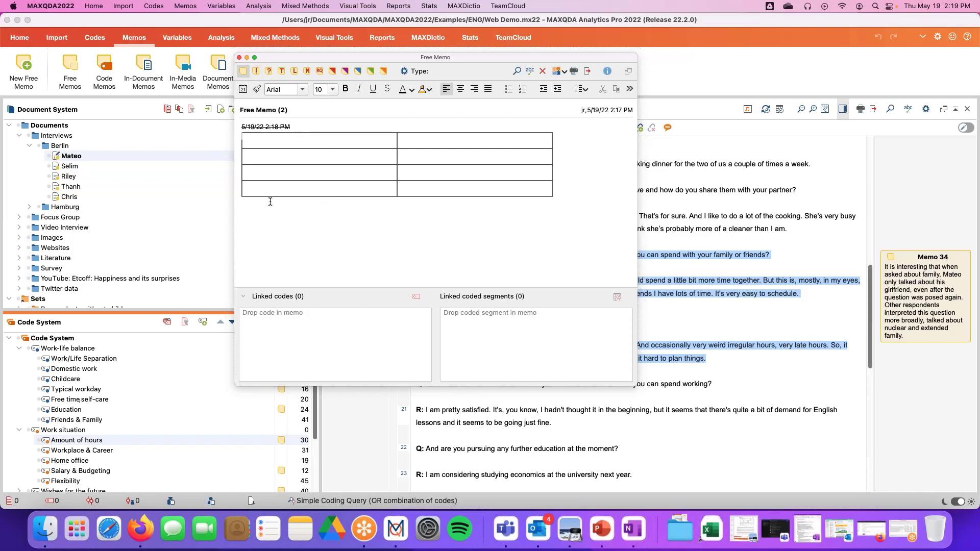
click(248, 132)
click(262, 213)
text(Some text here...)
- Insert an internal link anchor on the text "Some text here..." in the free memo
drag(241, 209, 292, 208)
right_click(297, 210)
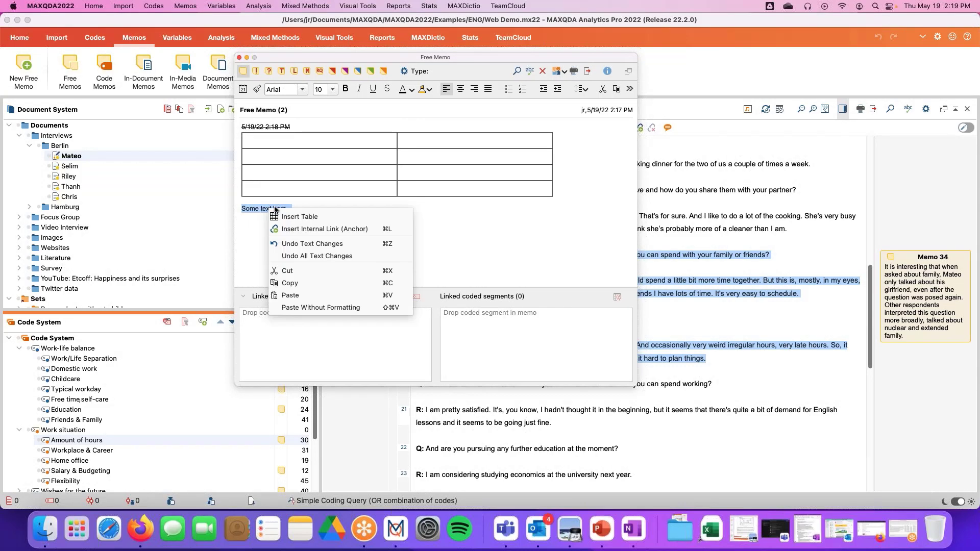
click(315, 229)
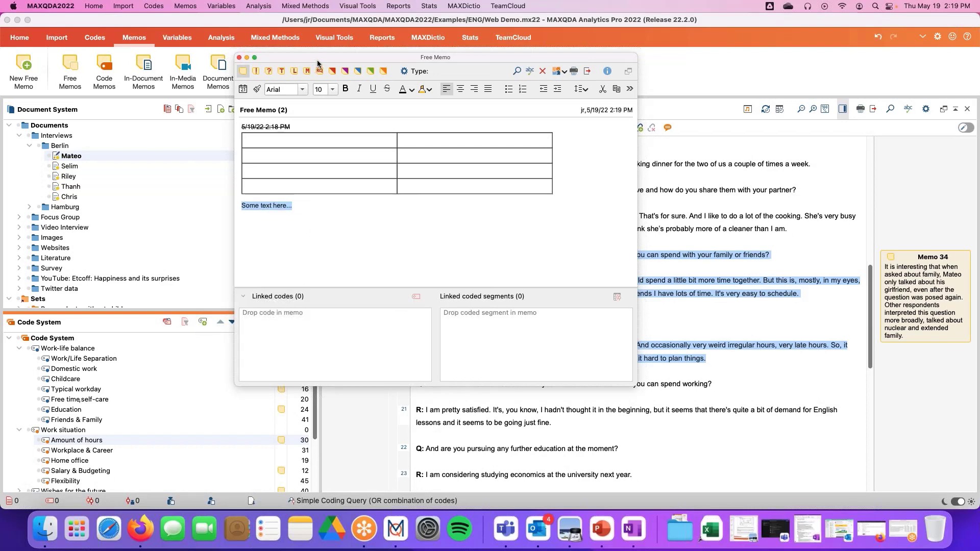
- Set "Monday afternoon." in the first Berlin interview's document memo as the internal link's target and follow the link back to the free memo
drag(319, 57, 446, 64)
double_click(280, 156)
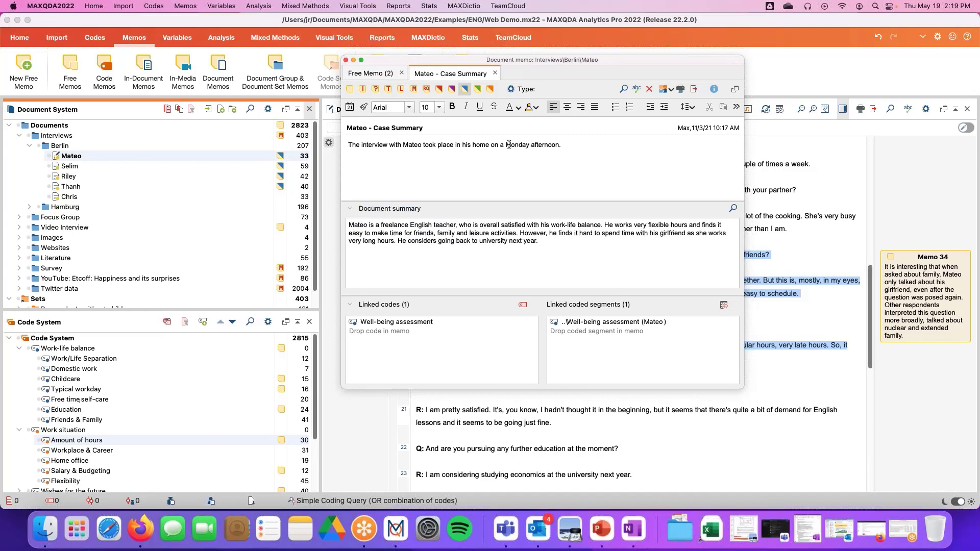
drag(506, 145, 565, 146)
right_click(534, 146)
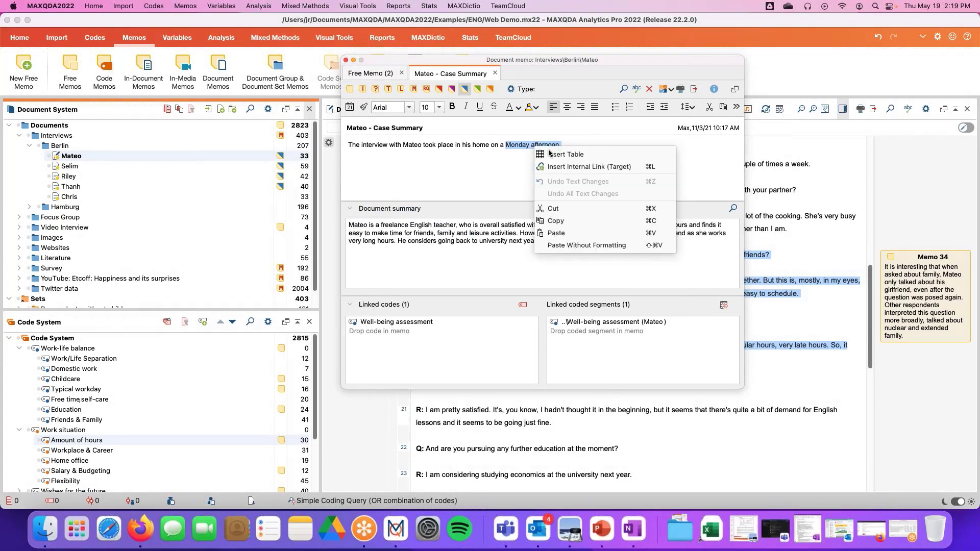
click(550, 166)
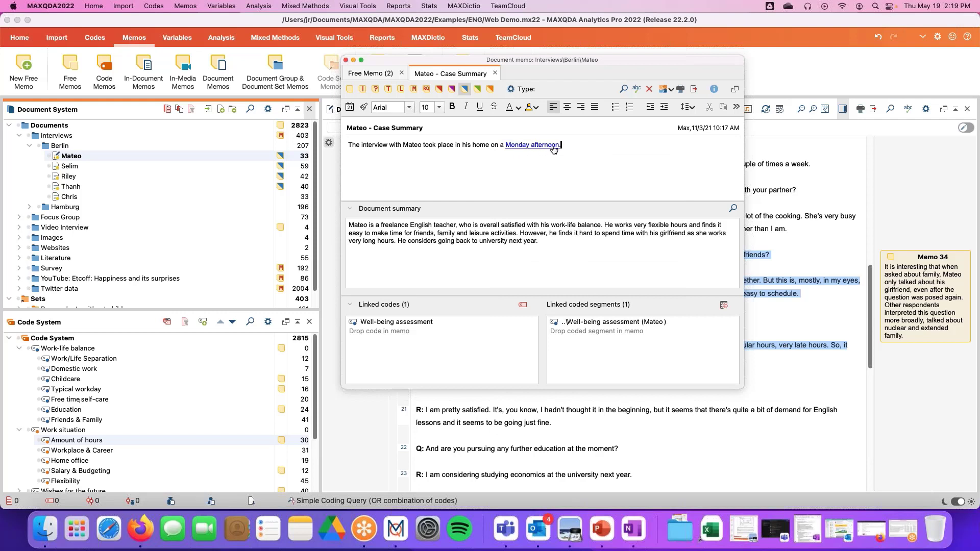
click(546, 149)
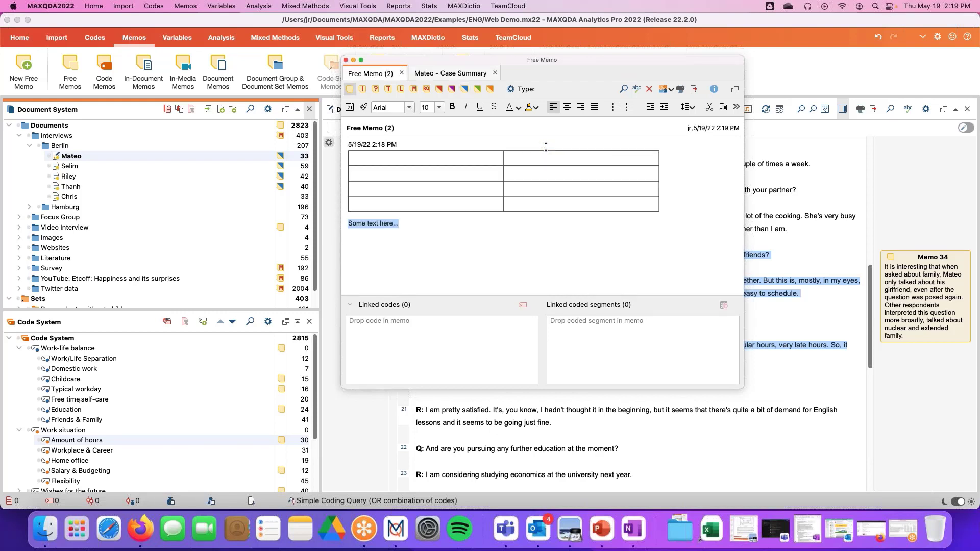
click(409, 227)
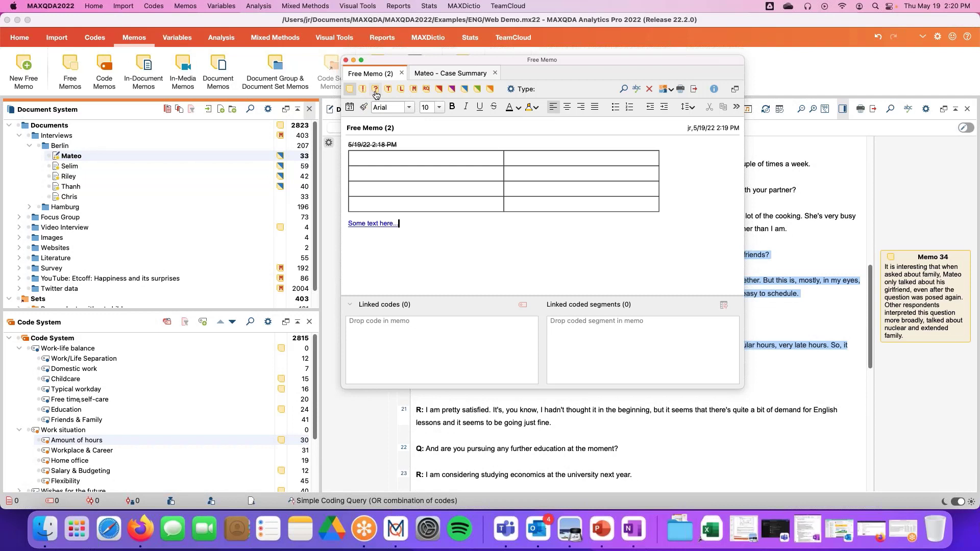
- Review the memo type labels without renaming any and close the memo window
click(511, 90)
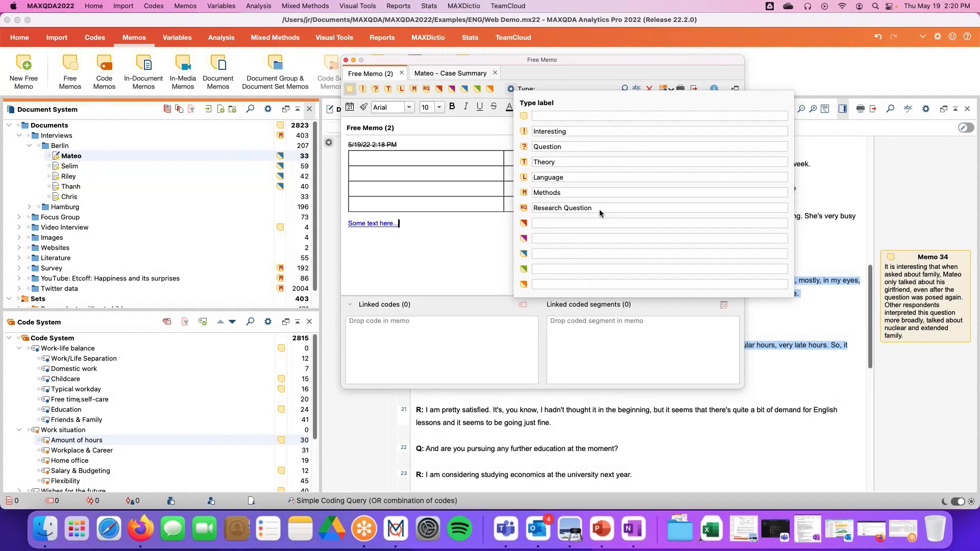
double_click(560, 131)
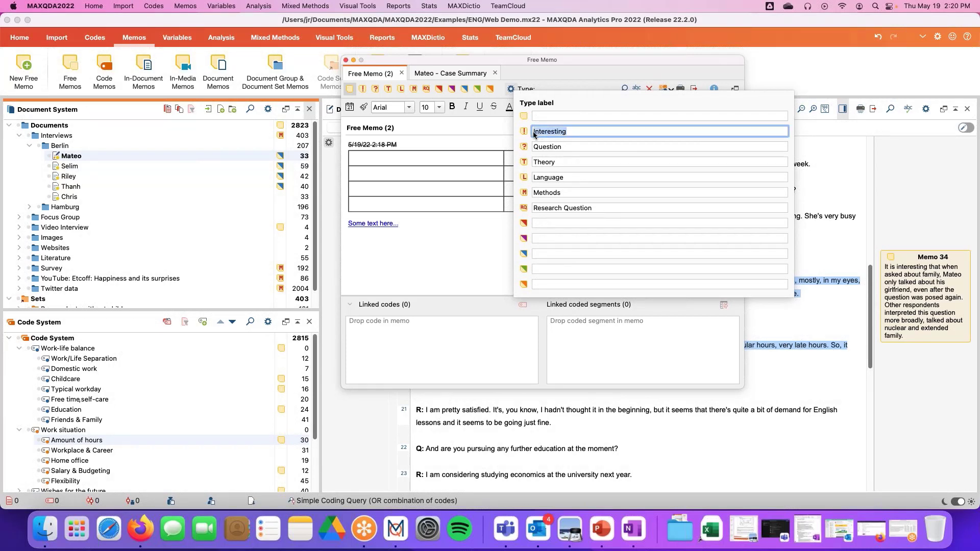
click(554, 224)
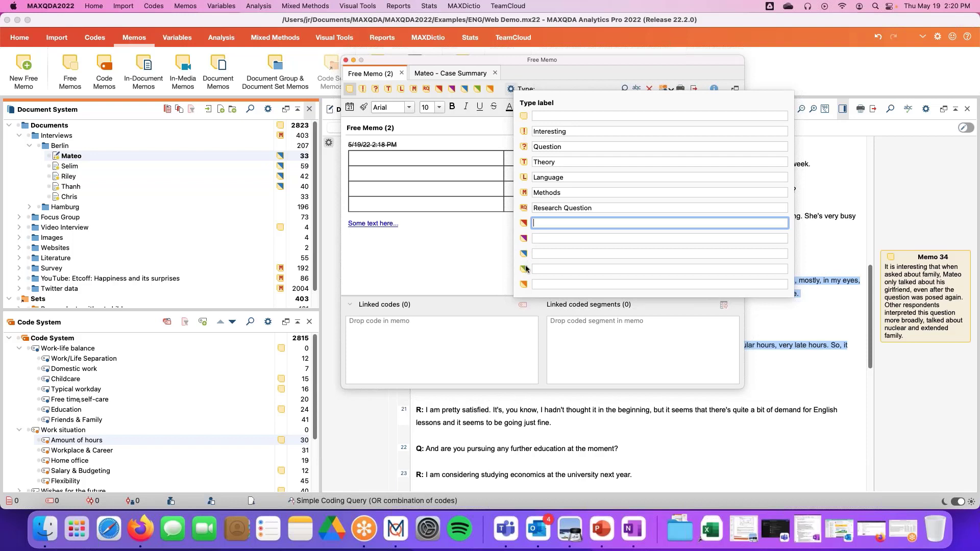
click(467, 262)
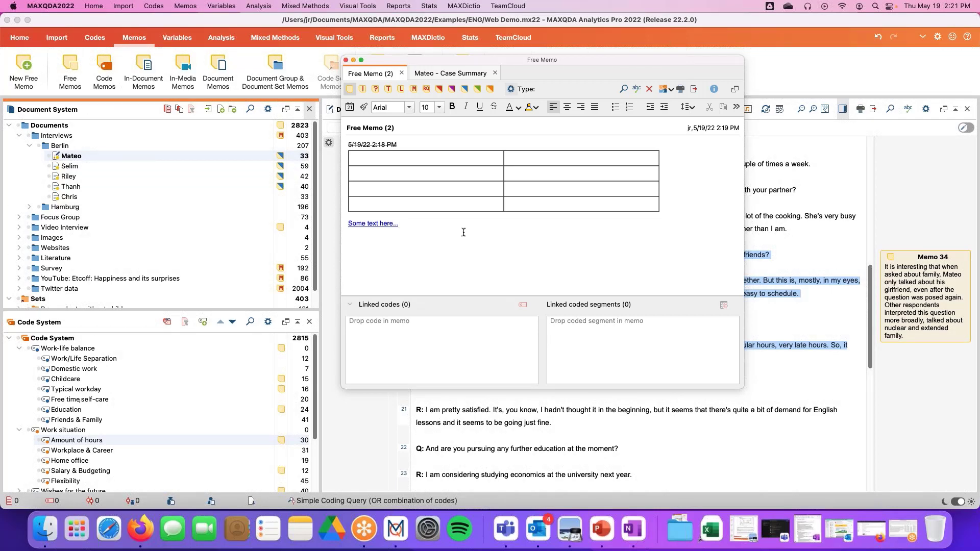
click(346, 60)
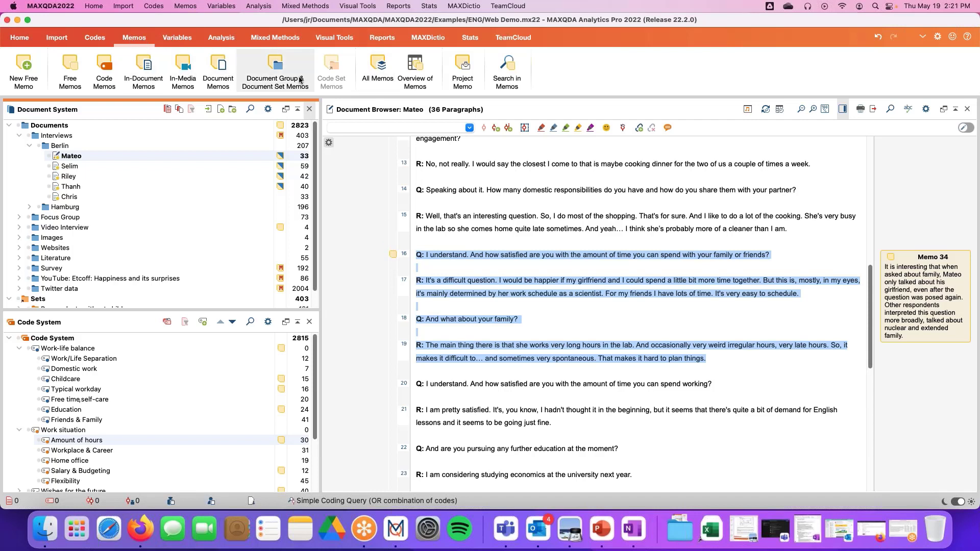
- Look over all memos in the Memo Manager with its sorting and filter options, keep sorting by Origin, and close it
click(380, 71)
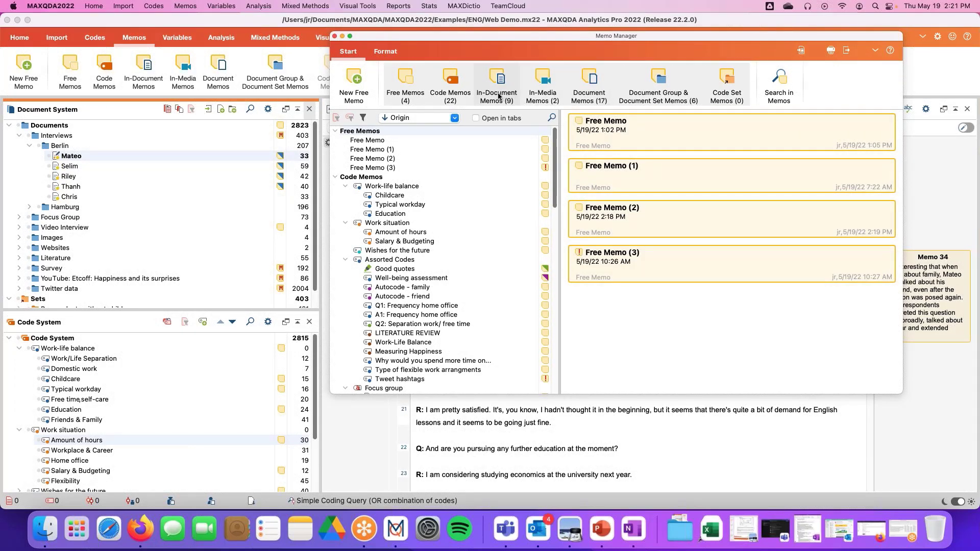
click(454, 118)
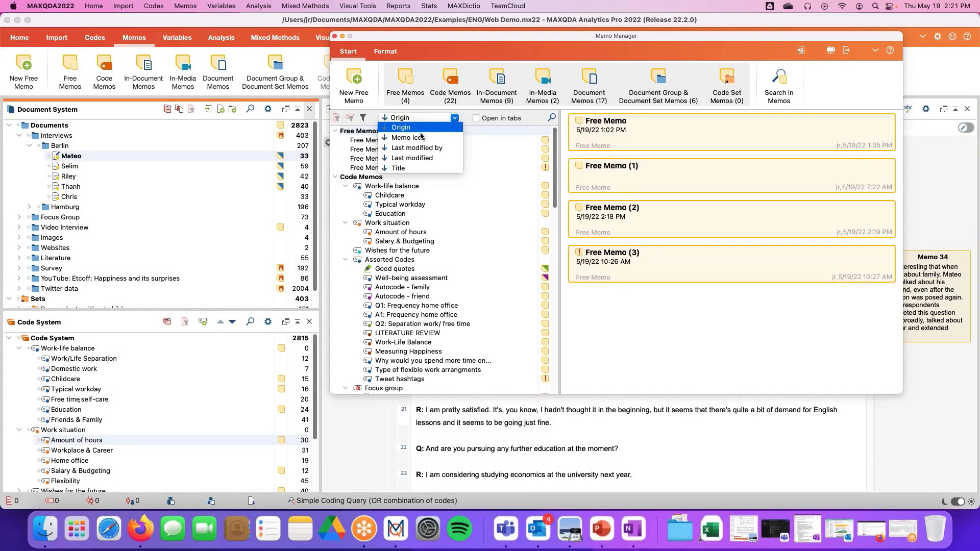
click(449, 128)
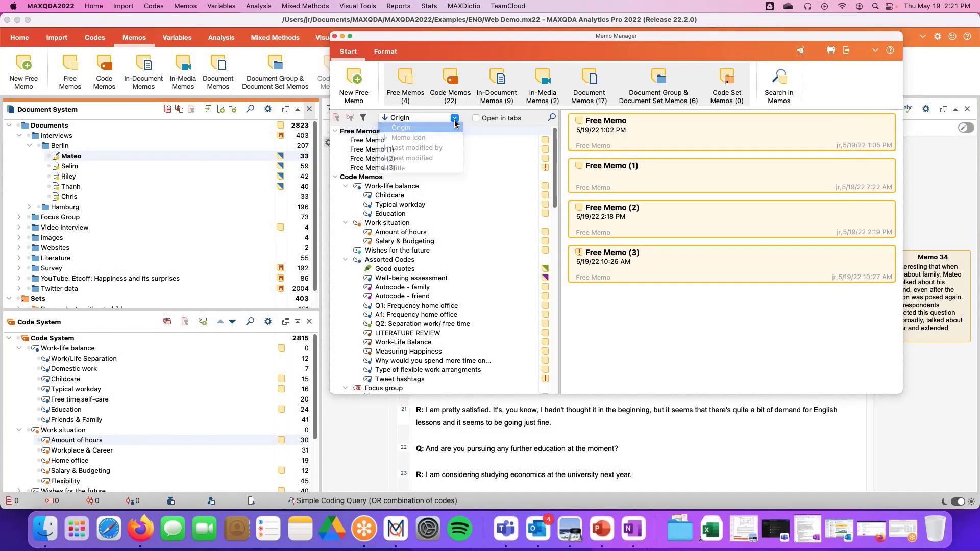
click(363, 119)
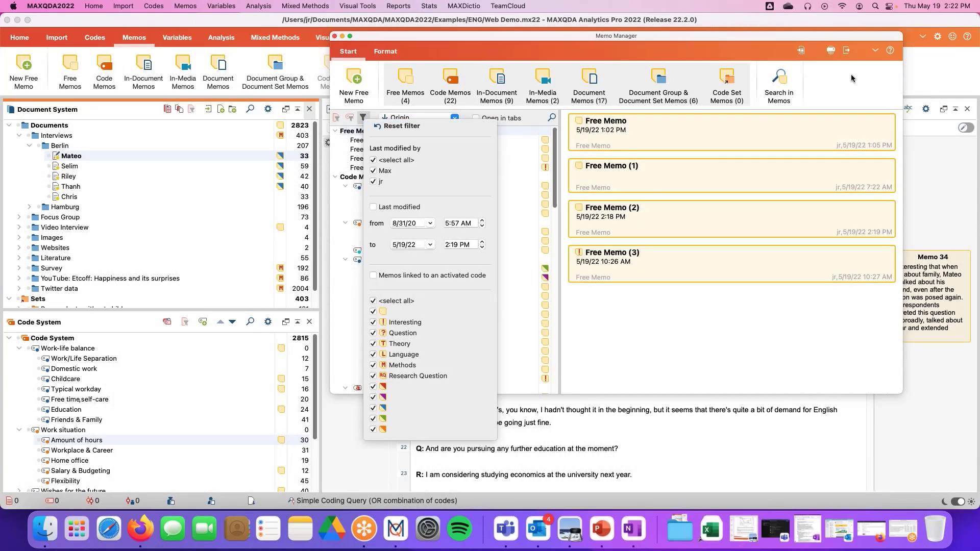
key(super+w)
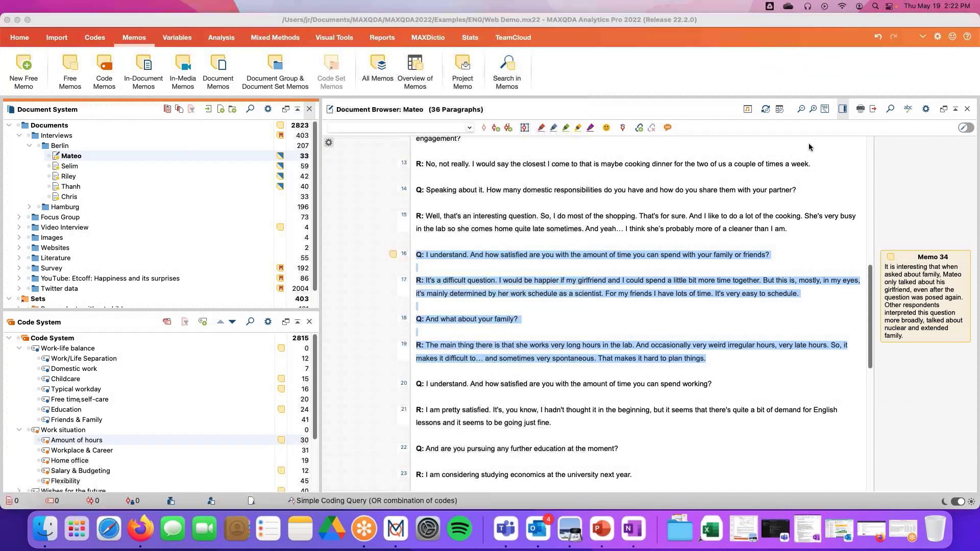
- Search all memos in the Memo Manager for "friend*"
click(372, 71)
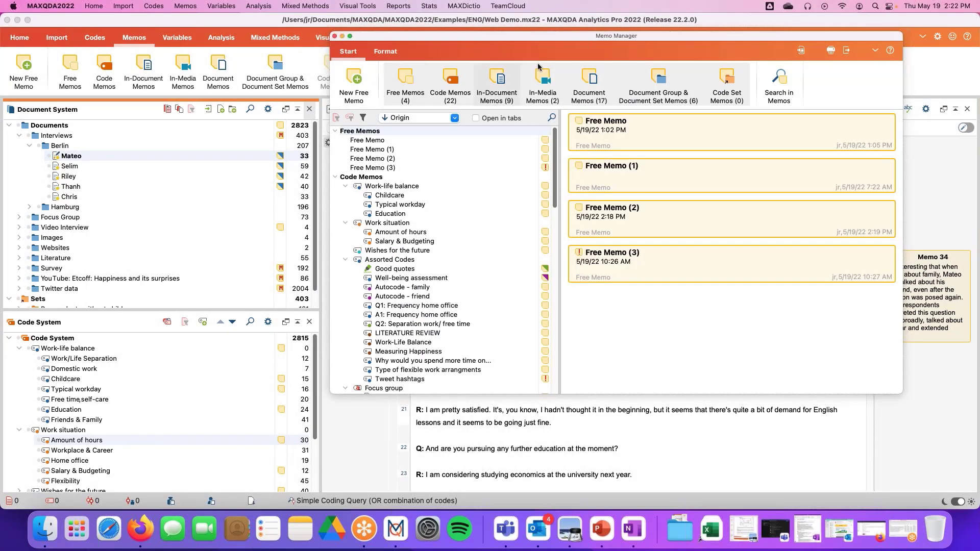
click(781, 77)
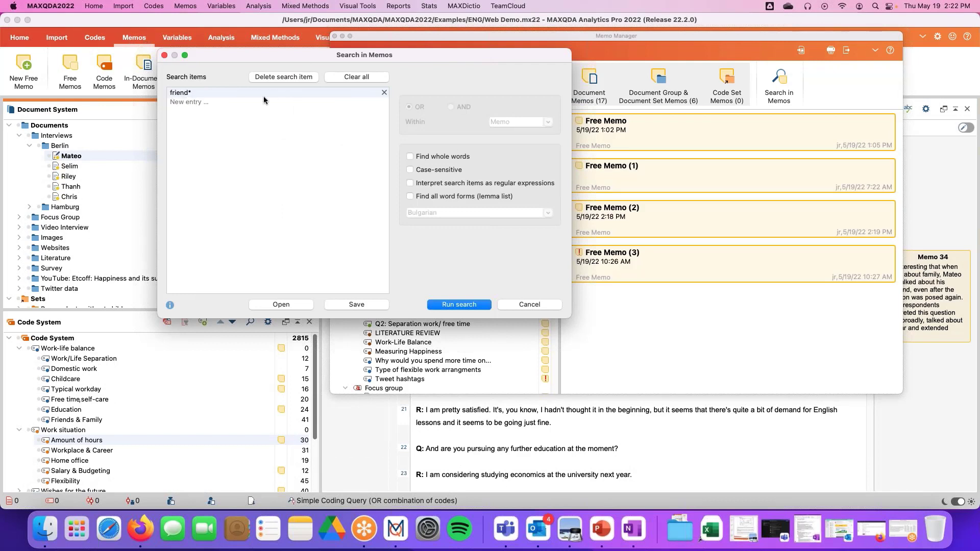
click(187, 95)
click(458, 305)
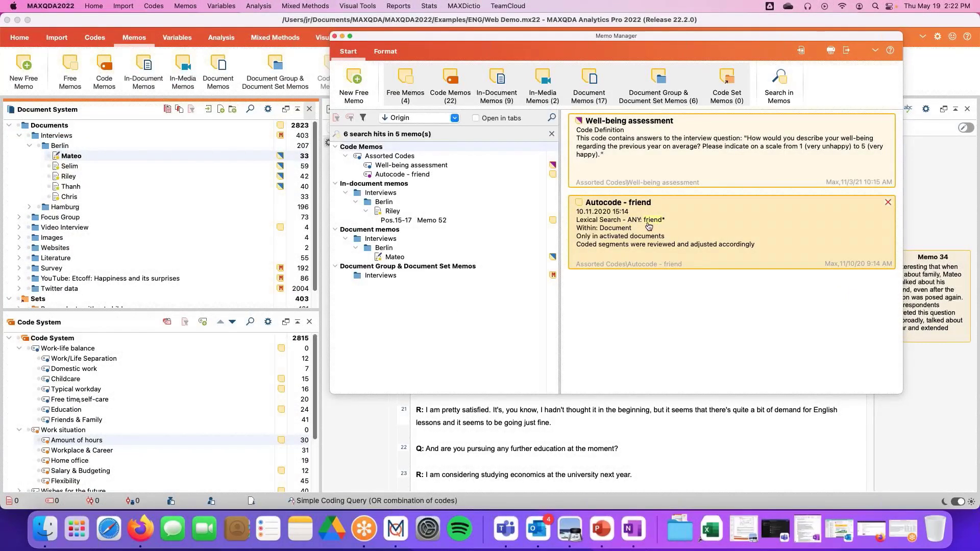
- View each memo found by the search, from the code memos to the Interviews document group memo, and close the Memo Manager
click(554, 167)
click(553, 174)
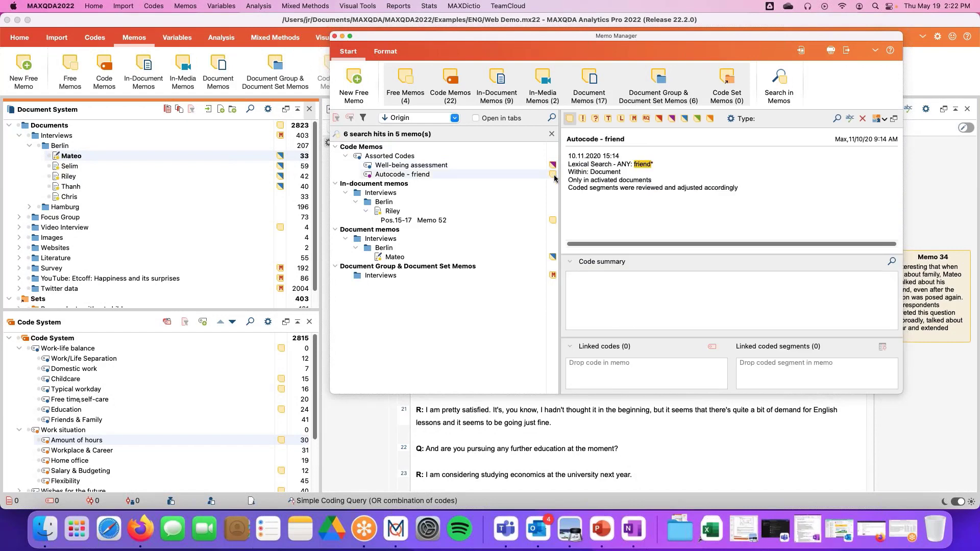
click(552, 221)
click(552, 257)
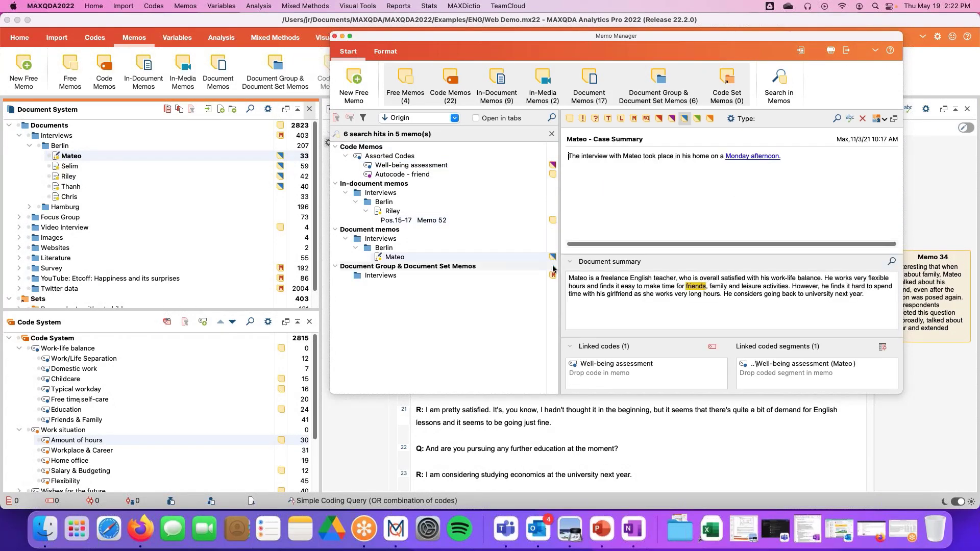
click(553, 276)
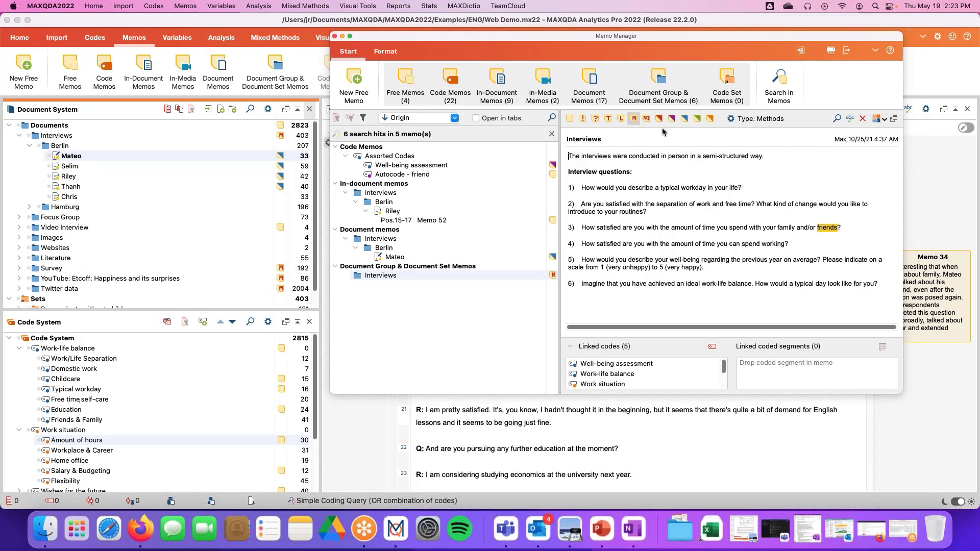
click(334, 37)
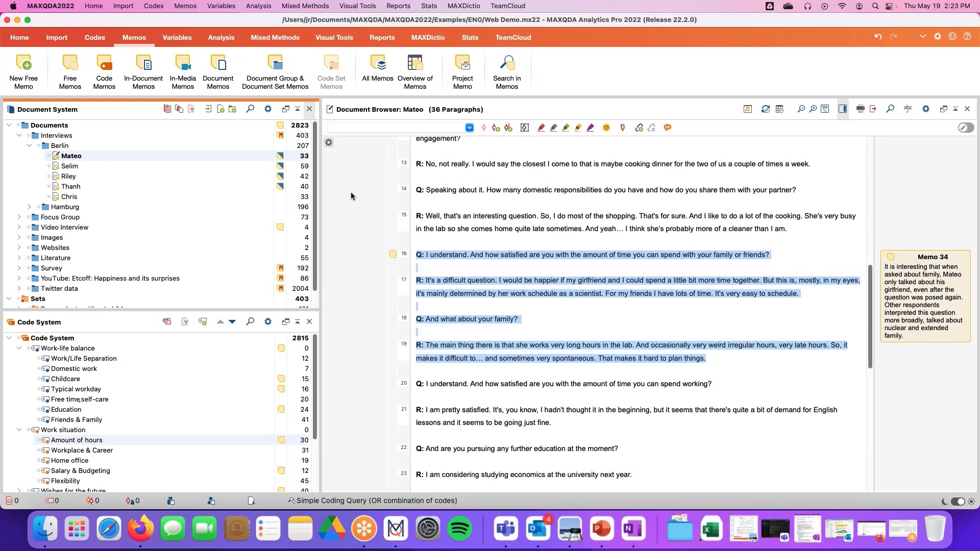
- Display the coding stripes of all code colors beside the open interview, keeping coded segments displayed in code color
scroll(351, 192, up, 3)
click(328, 142)
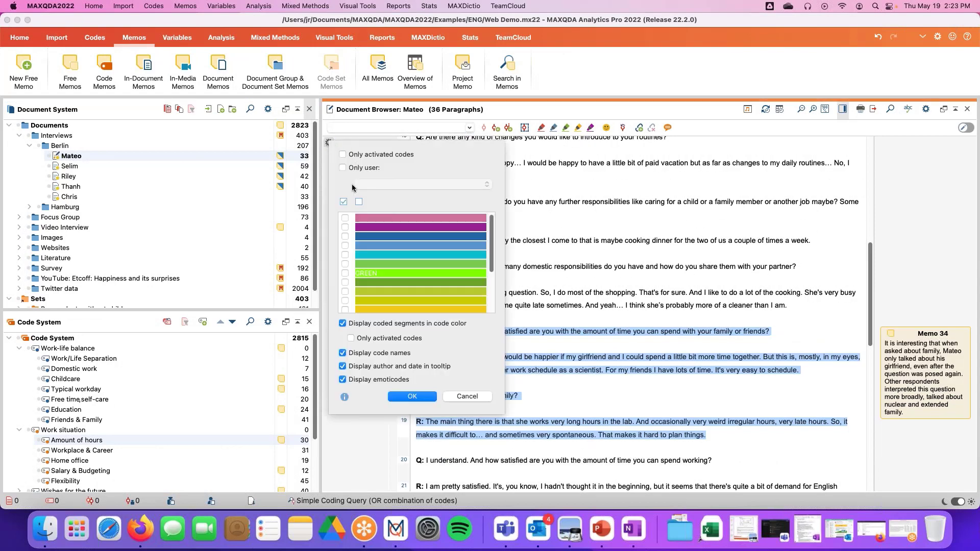
click(343, 202)
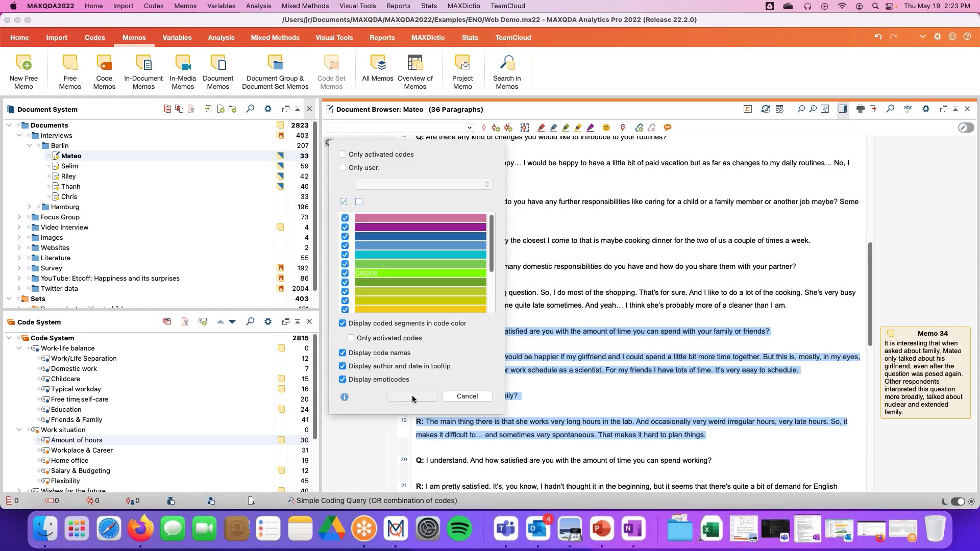
click(412, 396)
scroll(368, 289, up, 5)
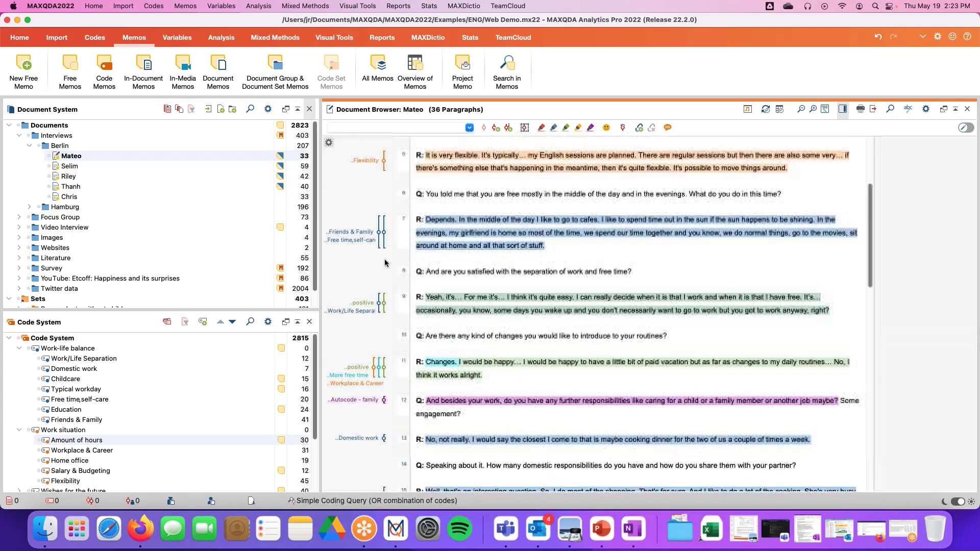
click(329, 142)
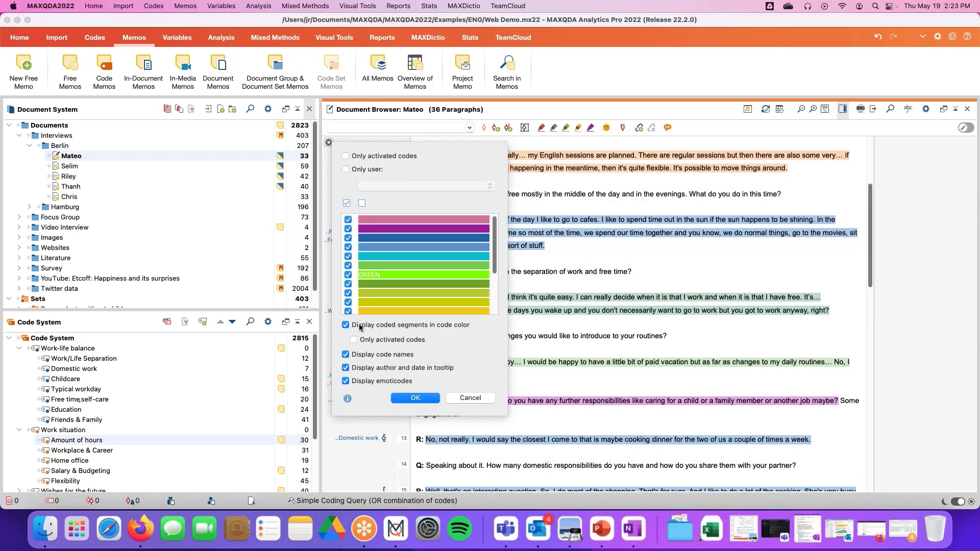
click(424, 400)
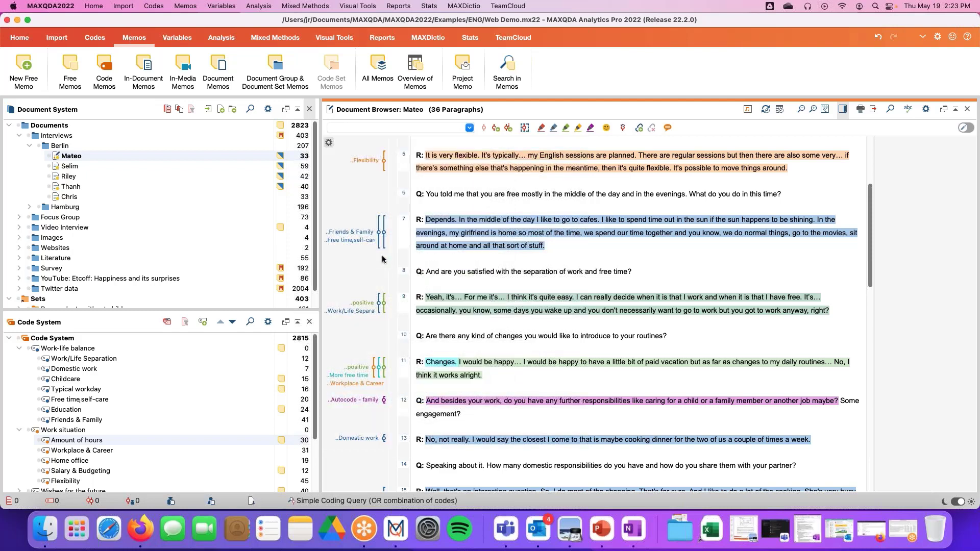
- Add the comment "flexible; a complete sentence about my coding decision here..." to the Typical workday segment in paragraph 3 of the interview
scroll(382, 255, up, 5)
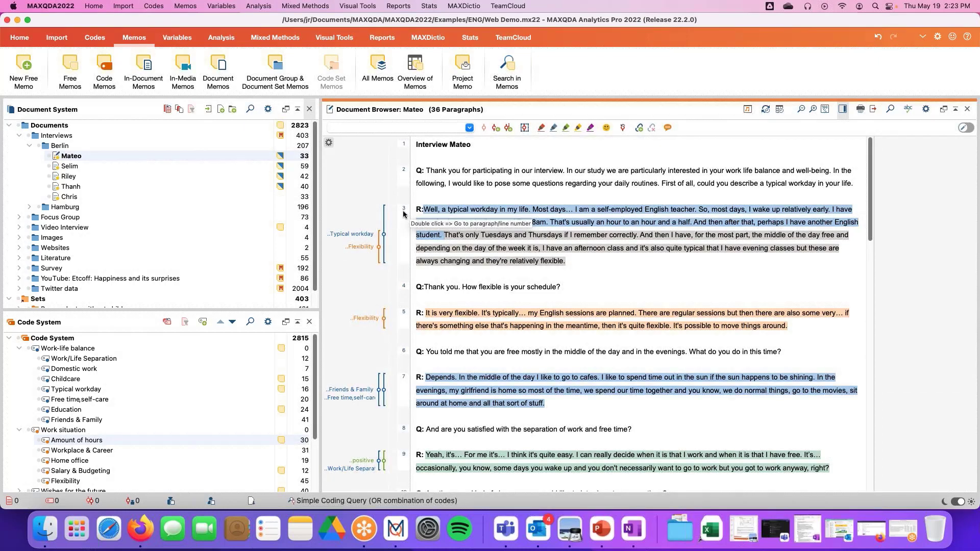
click(363, 233)
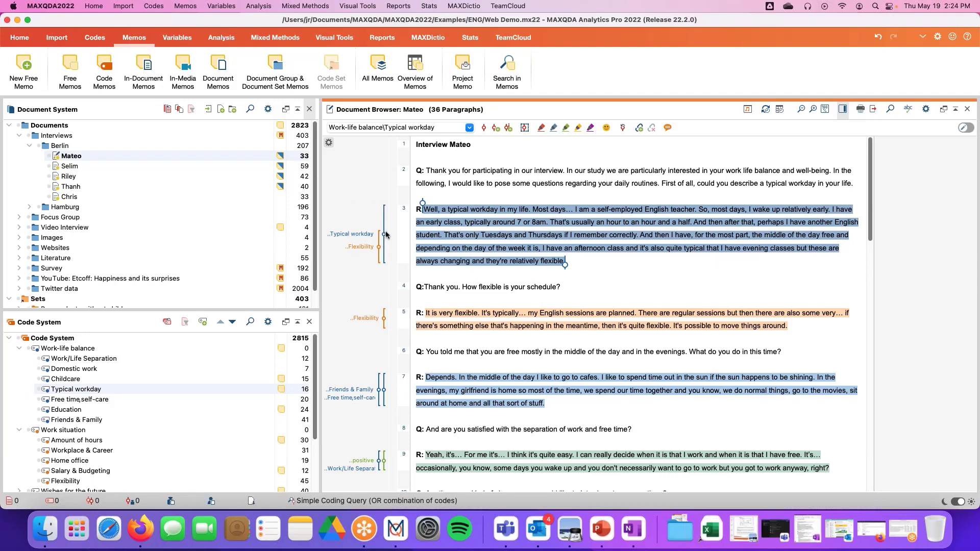
double_click(359, 237)
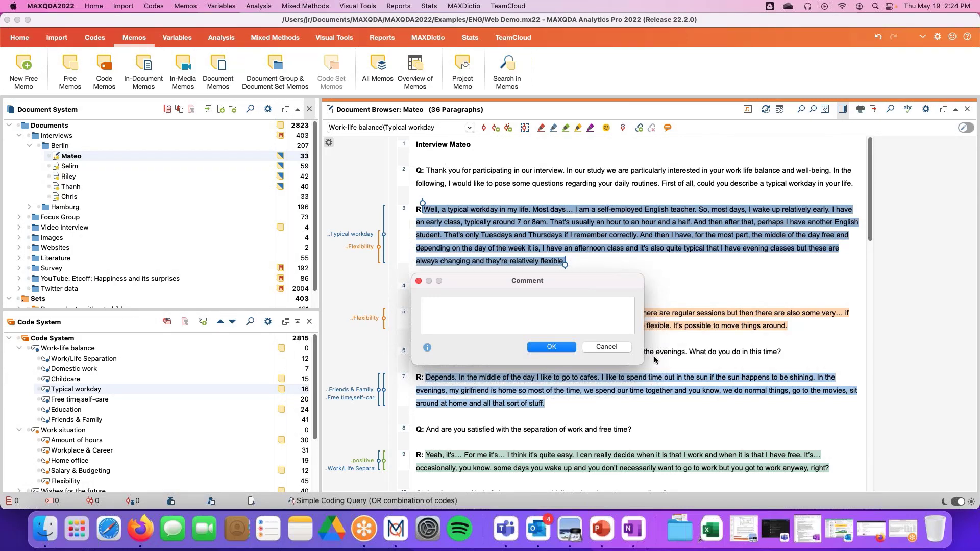
click(616, 347)
right_click(362, 235)
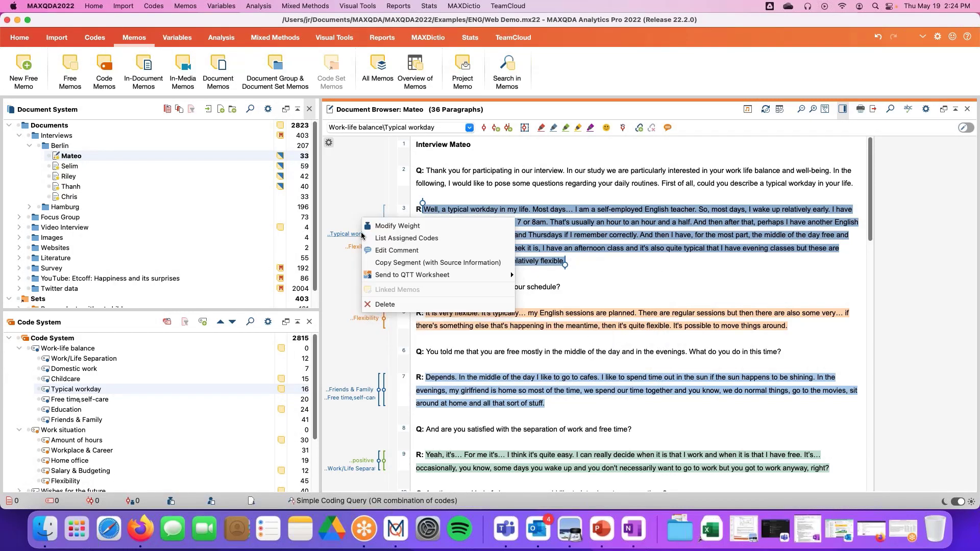
click(398, 250)
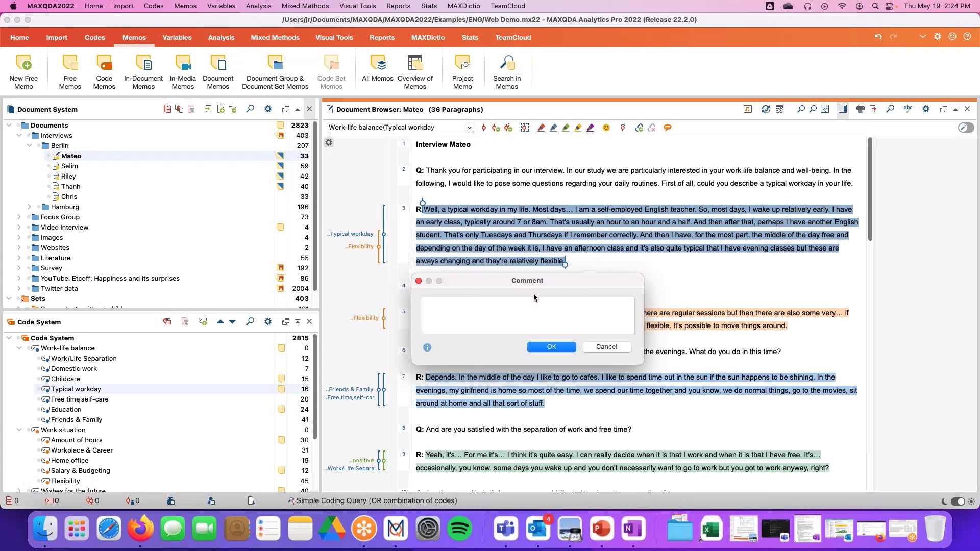
drag(528, 284, 532, 283)
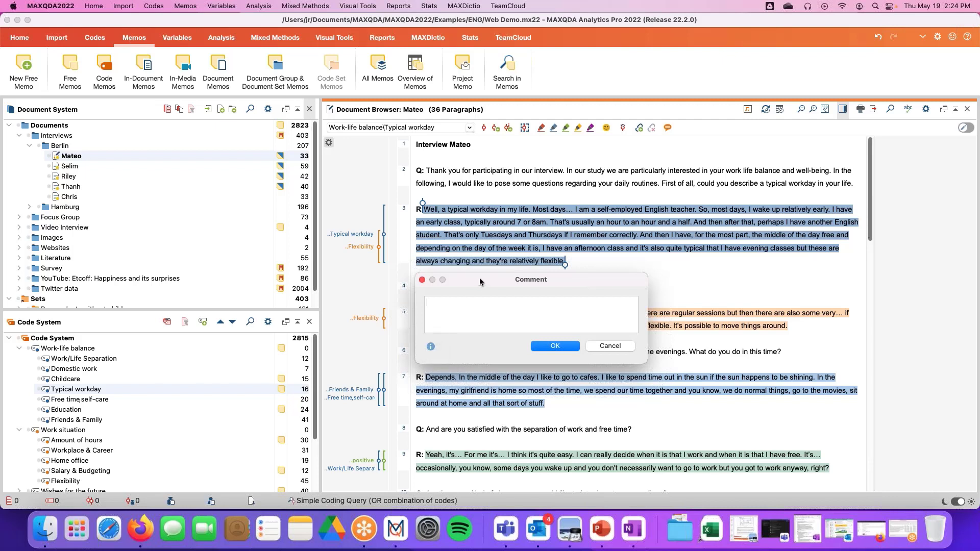
drag(480, 278, 485, 278)
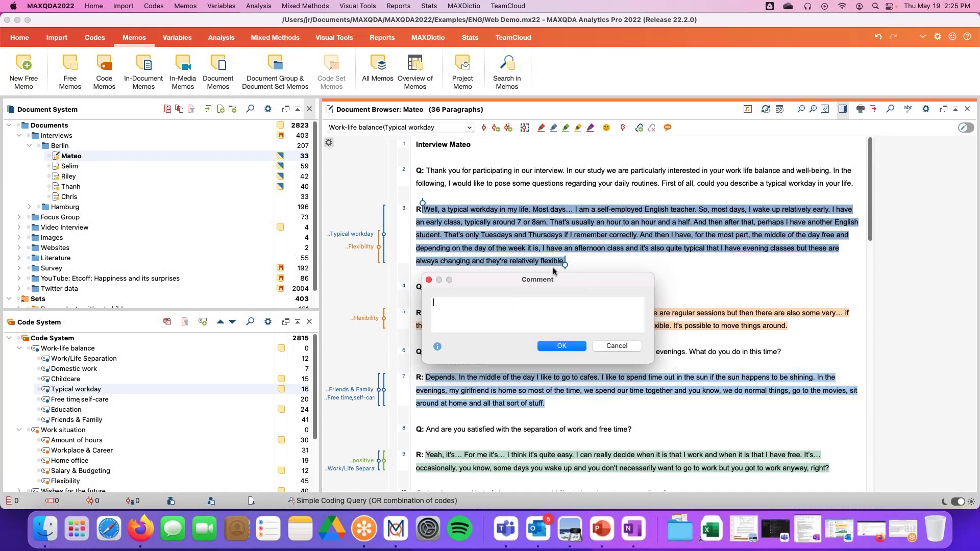
text(flexible; a complete sentence about my )
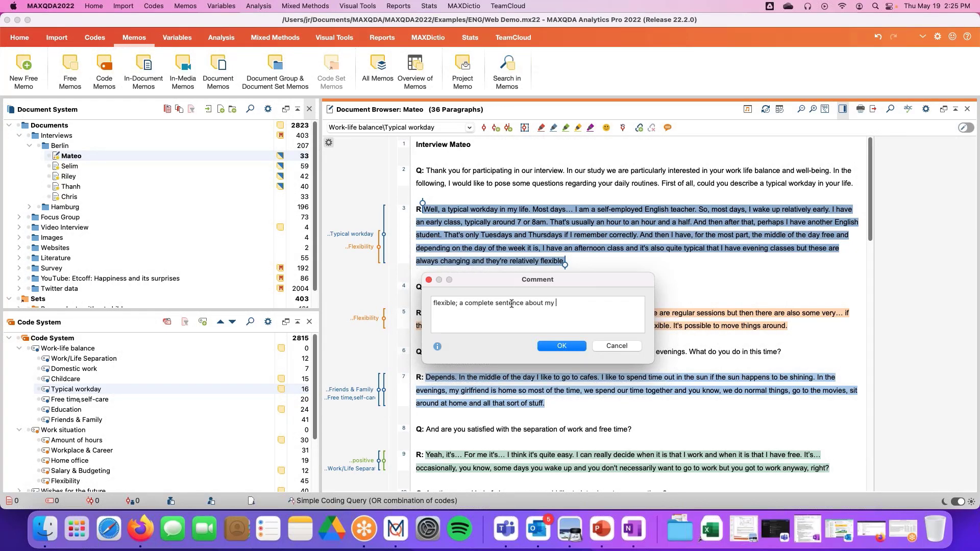
text(coding decision here...)
click(569, 347)
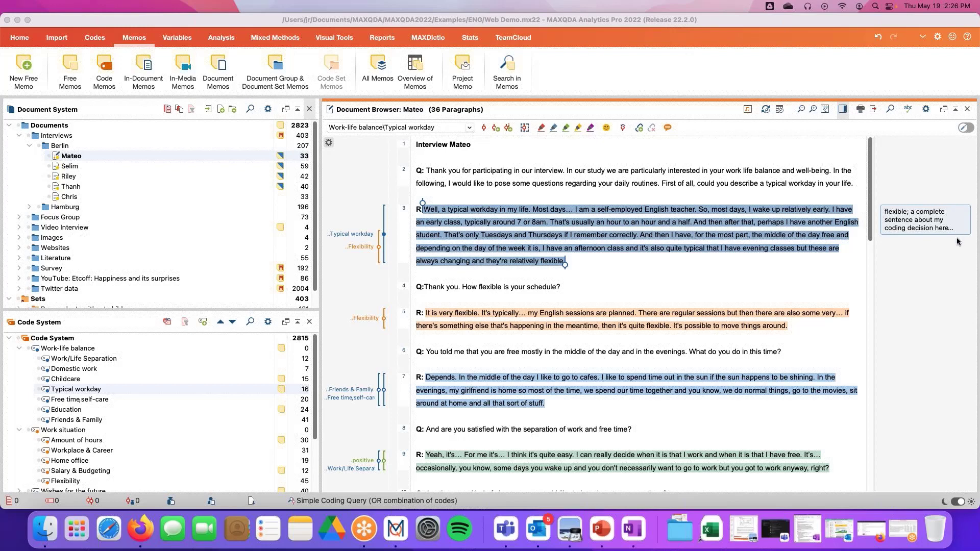
- Open the Typical workday segment's comment from the document margin, select its whole text to review it, and close the comment
double_click(912, 223)
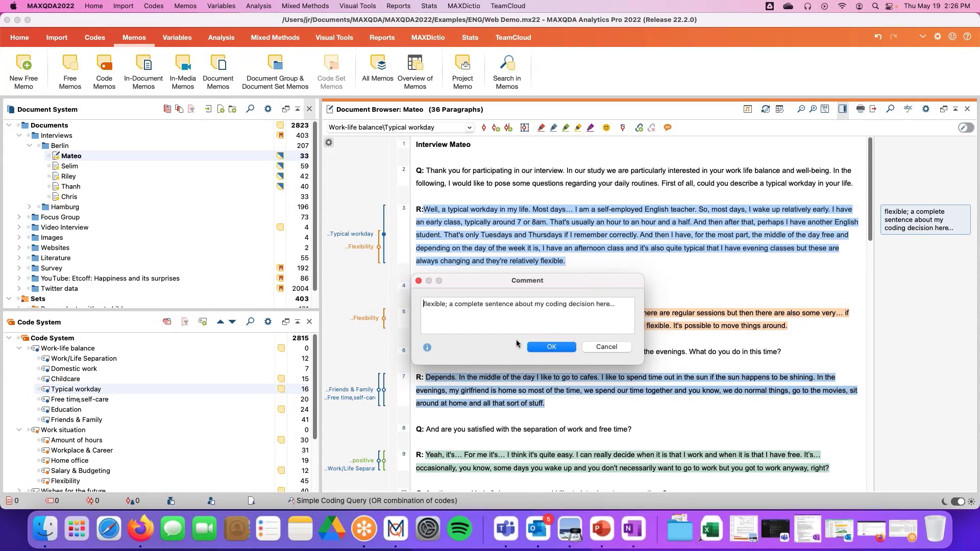
drag(423, 304, 636, 305)
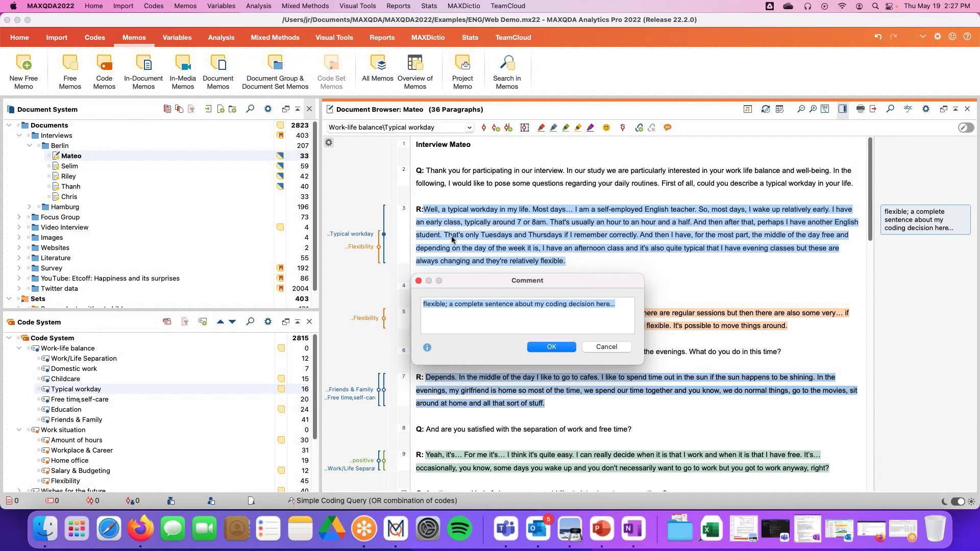
click(551, 347)
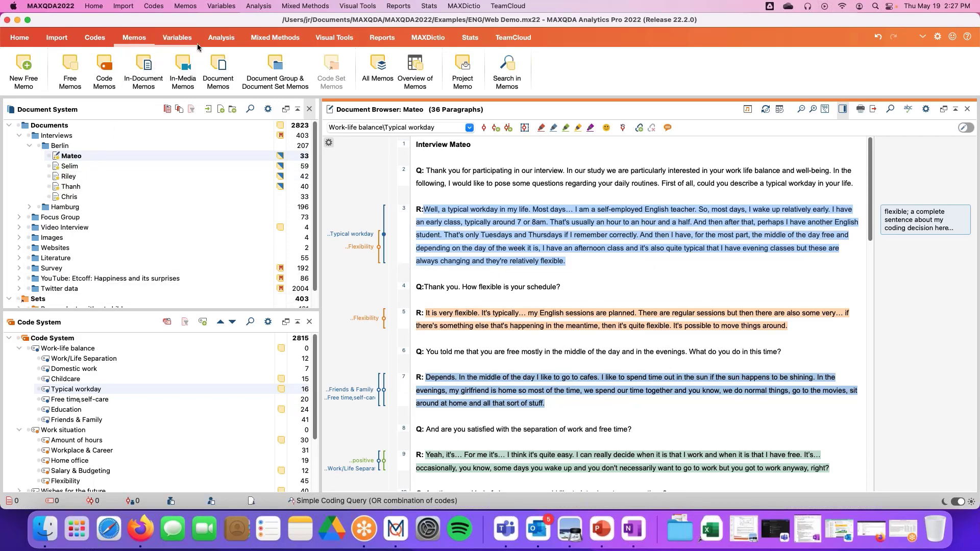
- Activate the Berlin interviews and run a text search in documents for "friend*", limited to activated documents
click(221, 37)
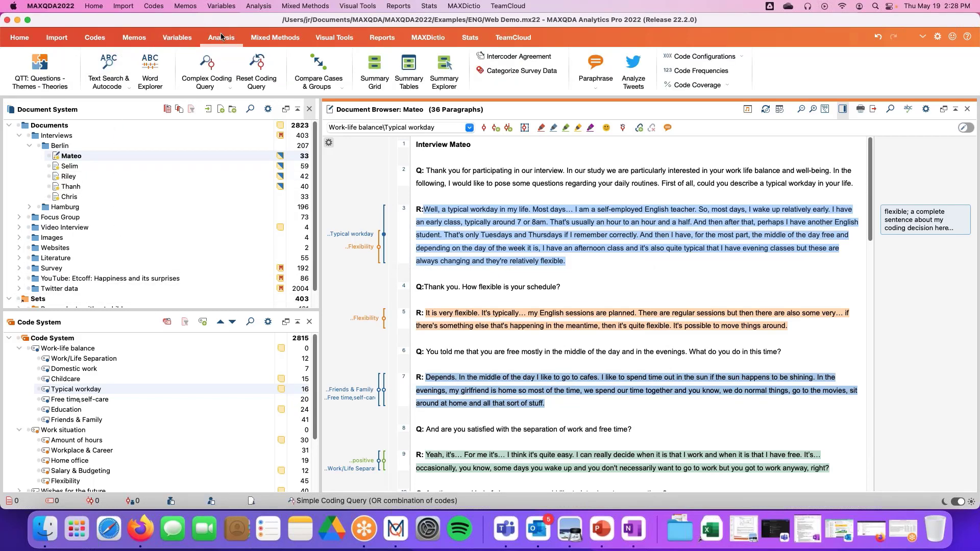
click(107, 69)
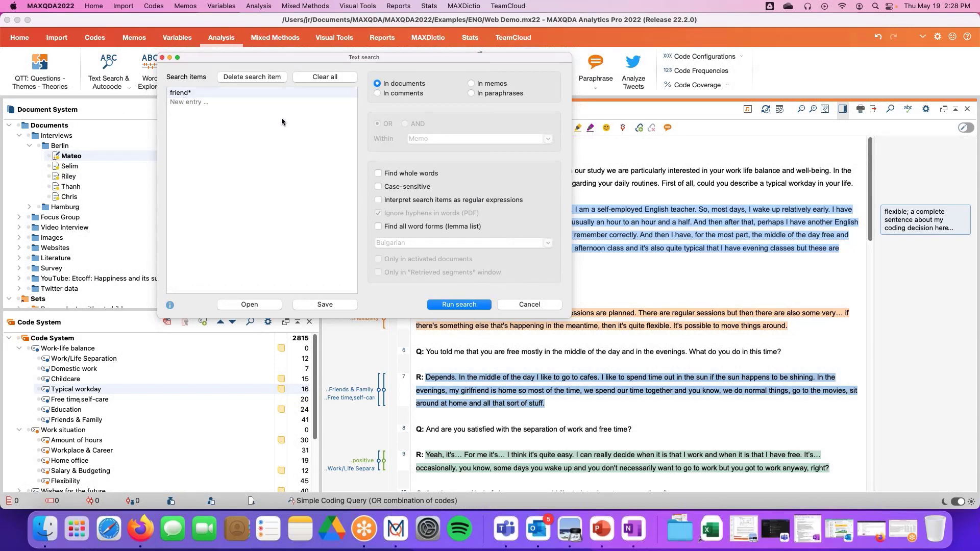
click(39, 148)
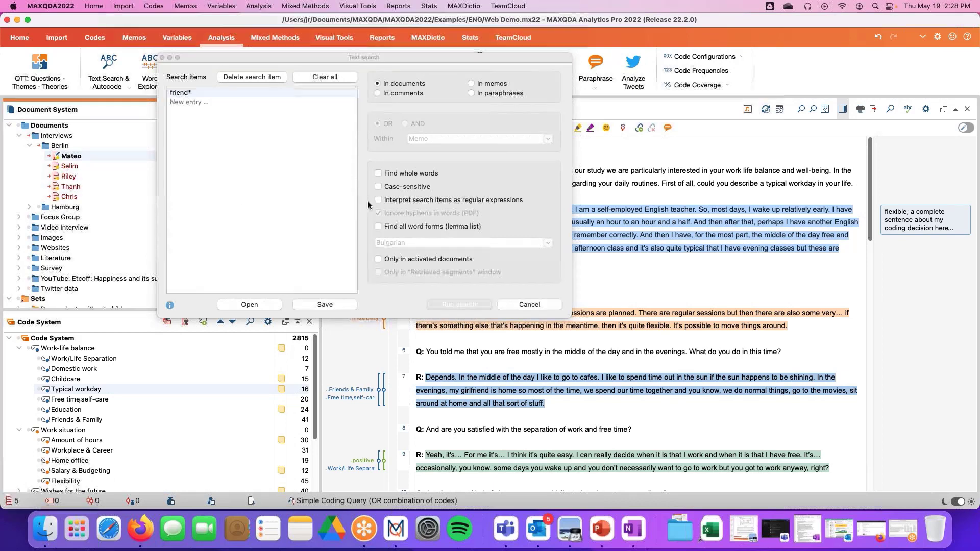
click(378, 259)
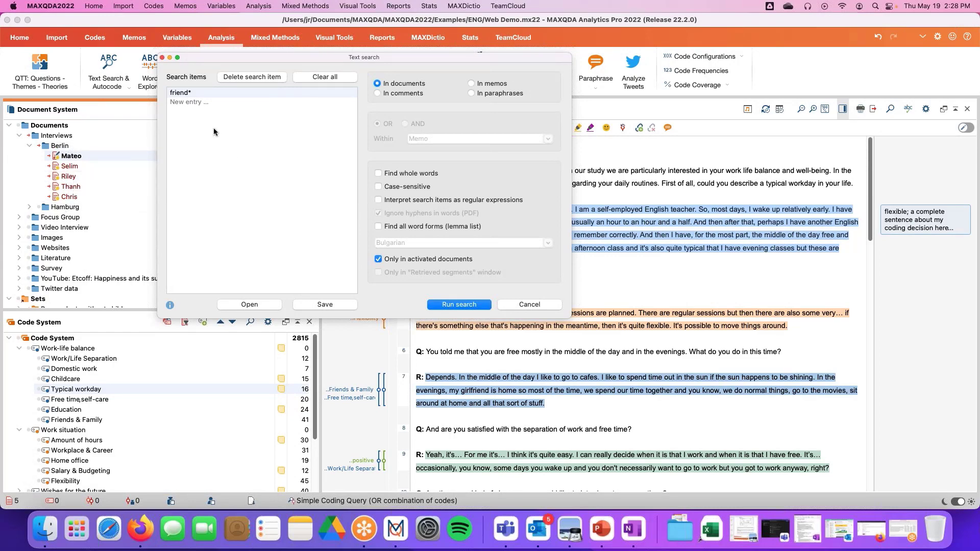
click(449, 304)
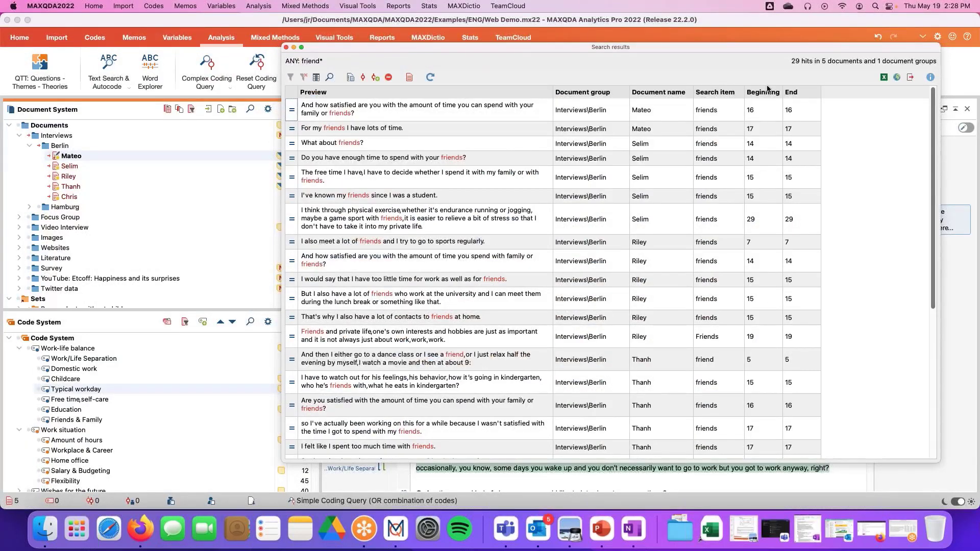
key(Escape)
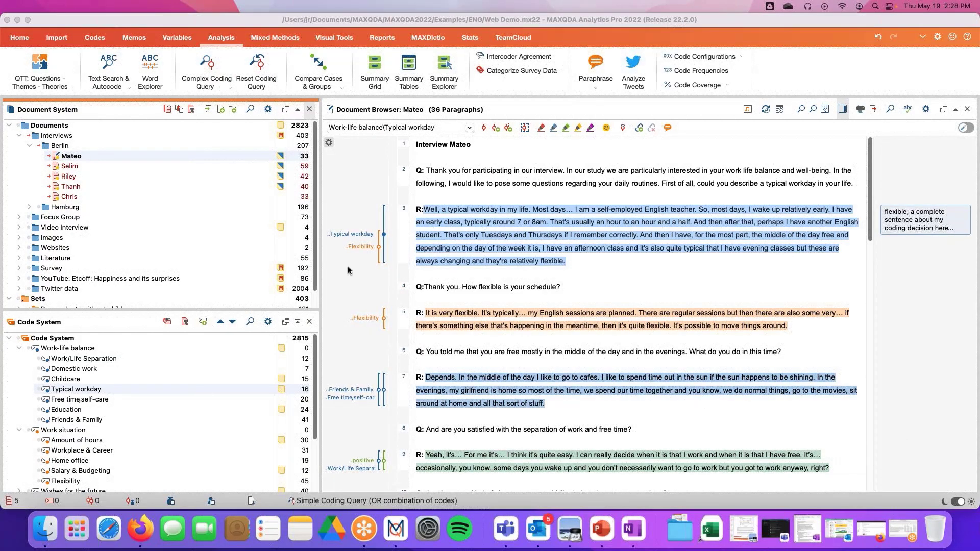
click(115, 70)
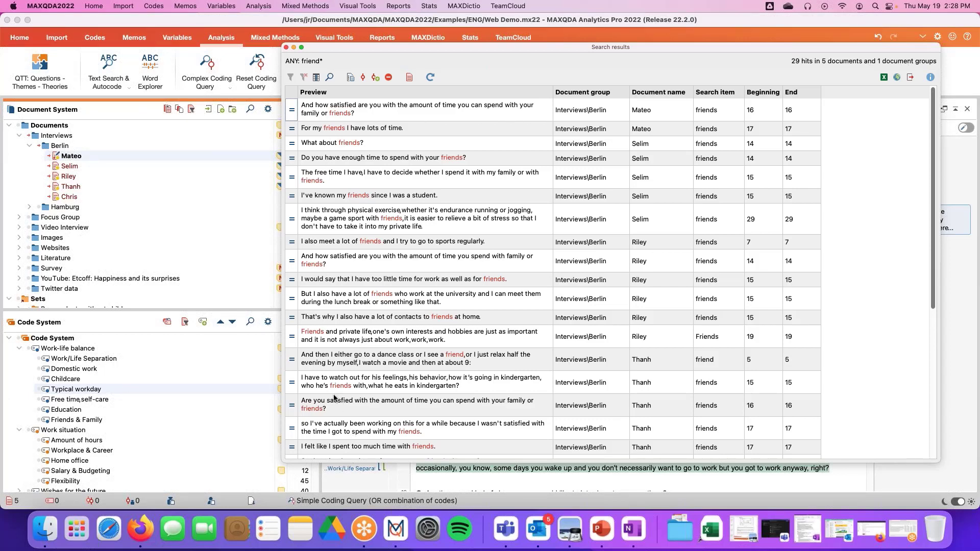
- Autocode the search results by paragraph with the new code "Autocode - ANY: friend*" at weight 0, and close the results
click(375, 78)
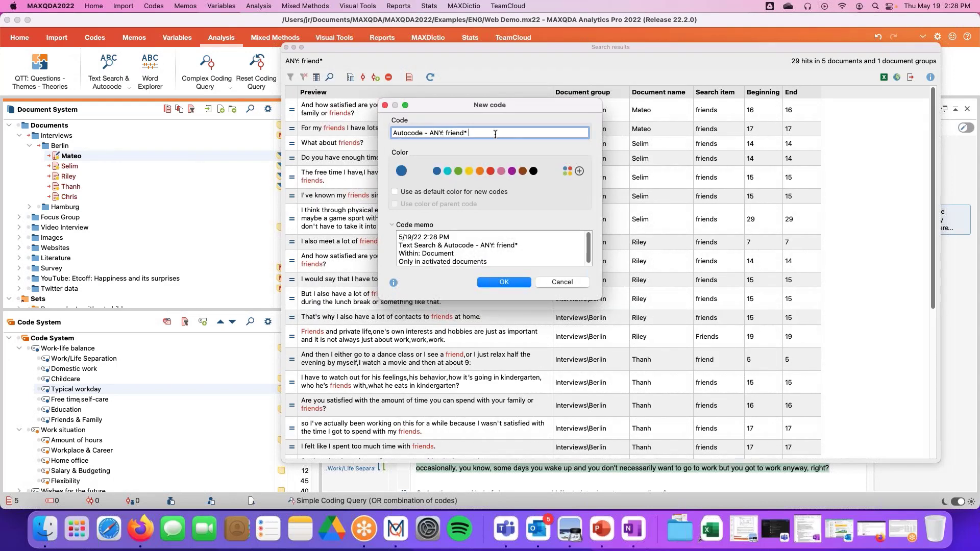
click(508, 284)
drag(580, 145, 392, 114)
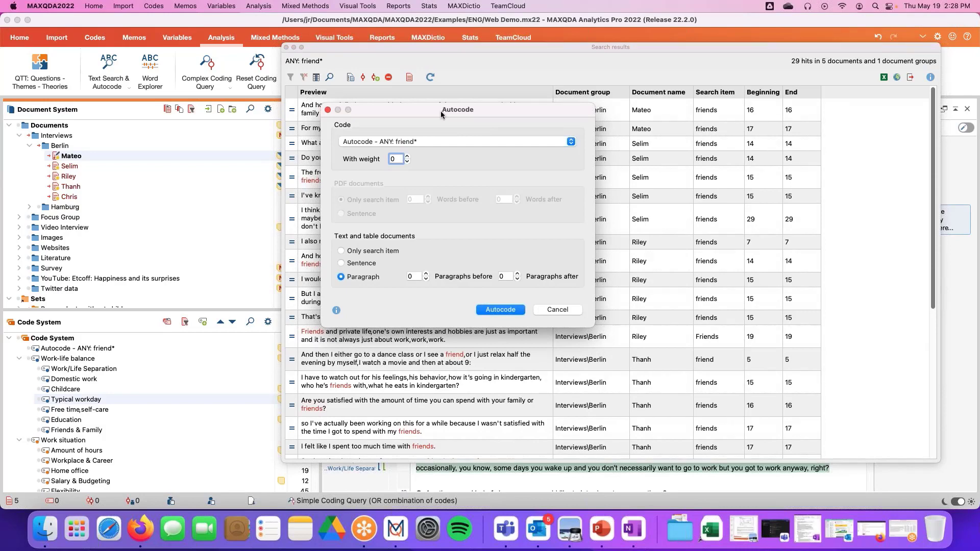
drag(439, 113, 458, 278)
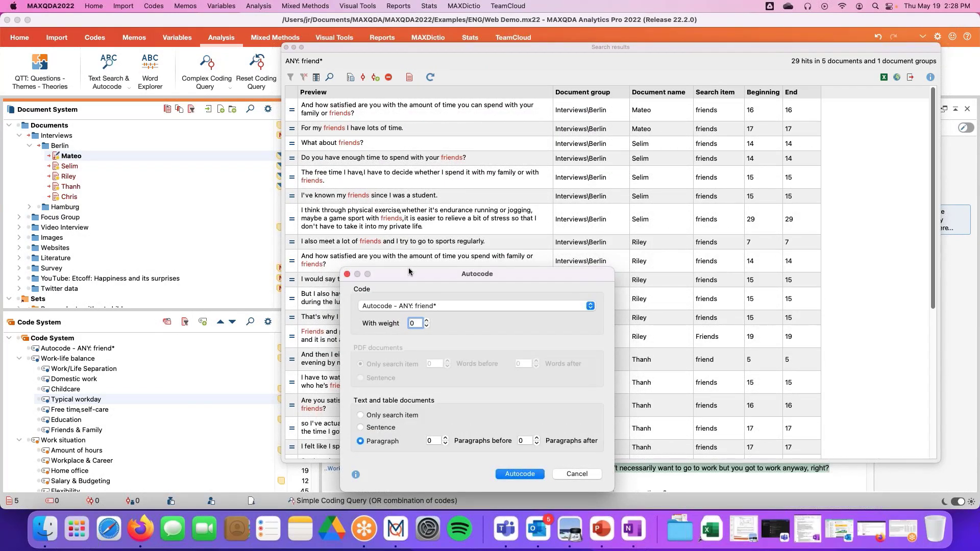
drag(408, 272, 407, 129)
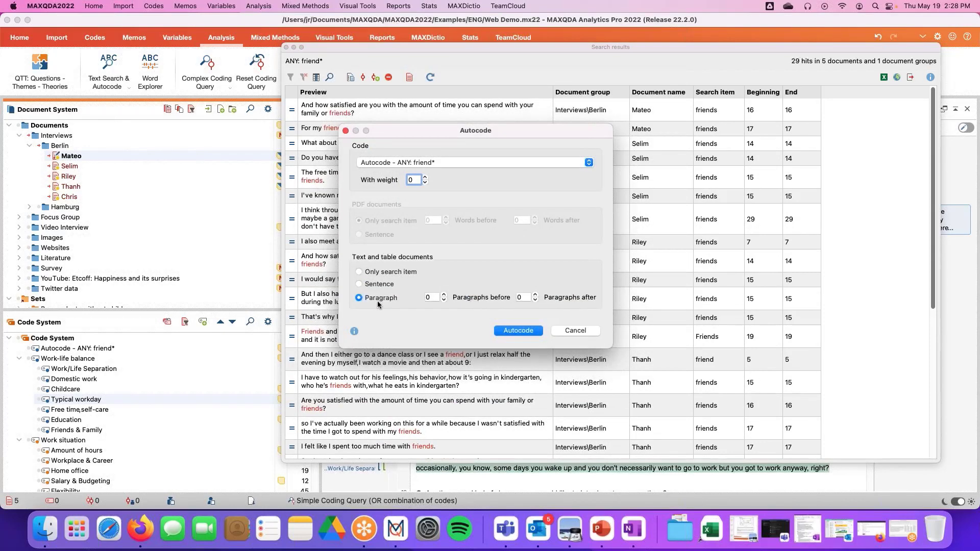
click(504, 333)
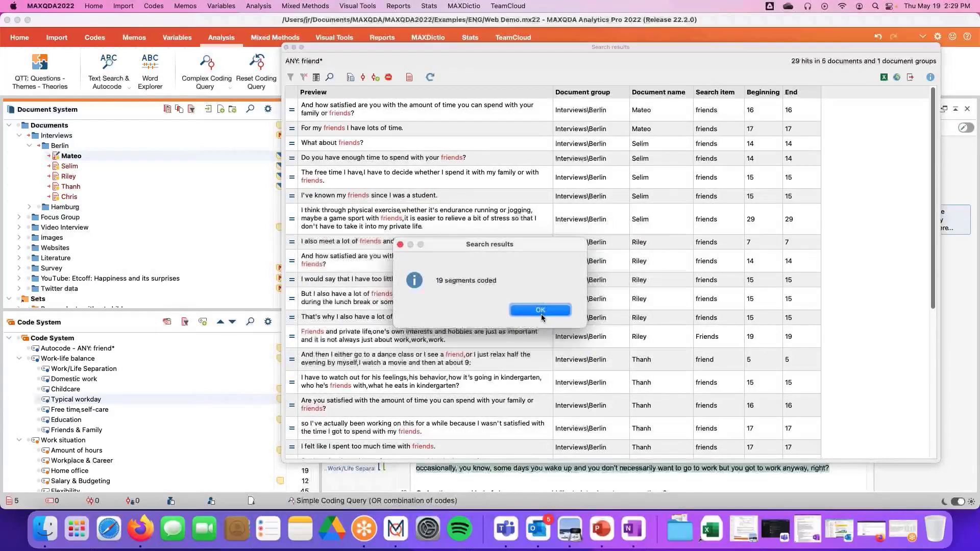
click(542, 315)
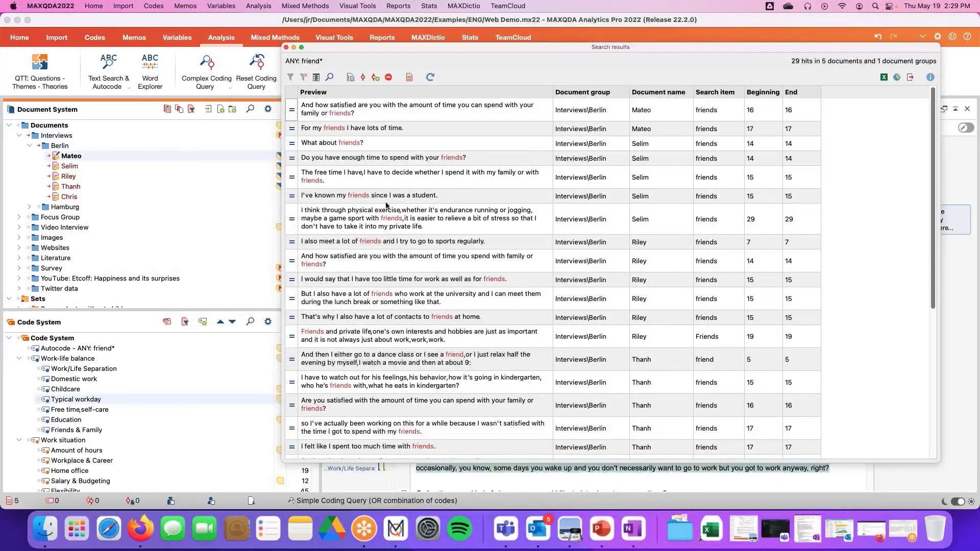
click(287, 48)
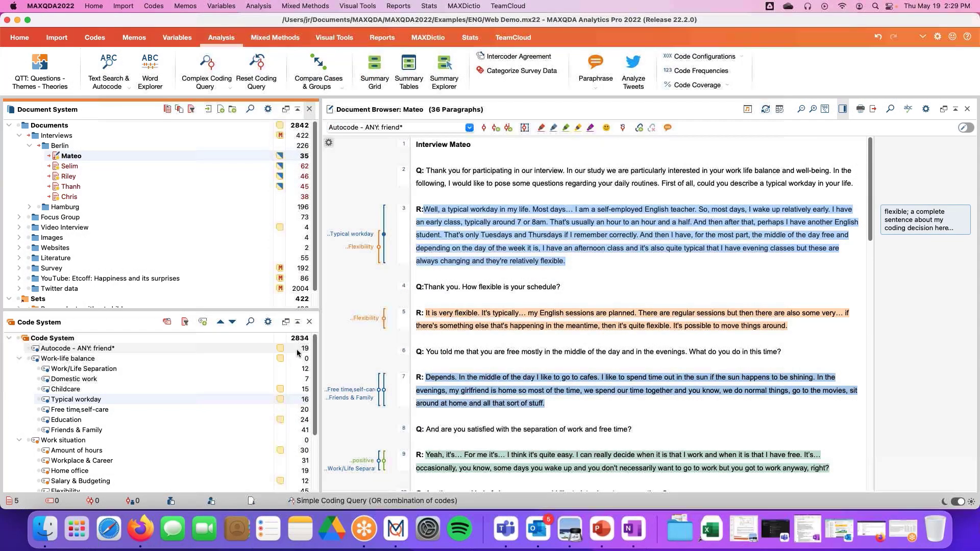
- Set the color of the code "Autocode - ANY: friend*" to black and display only black coding stripes in the open interview
right_click(53, 349)
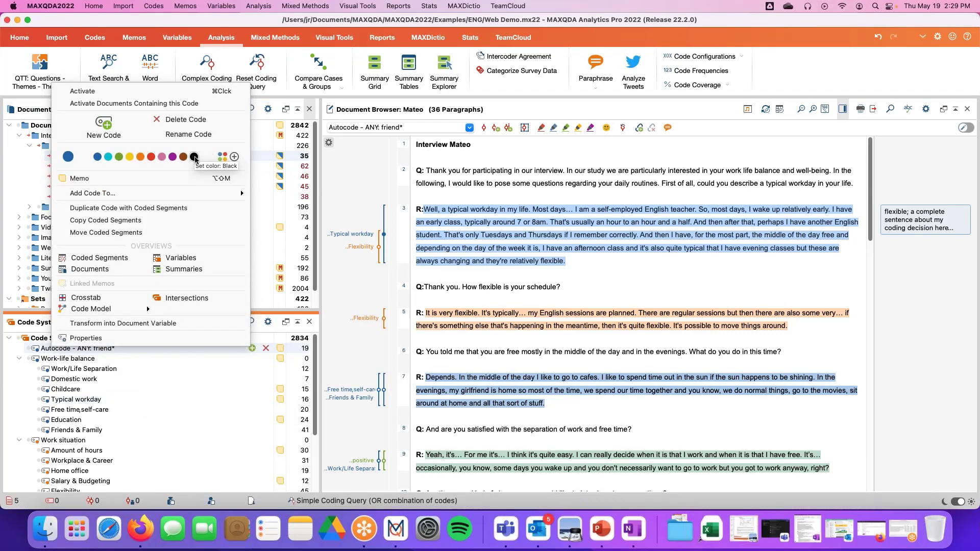
click(195, 159)
click(329, 142)
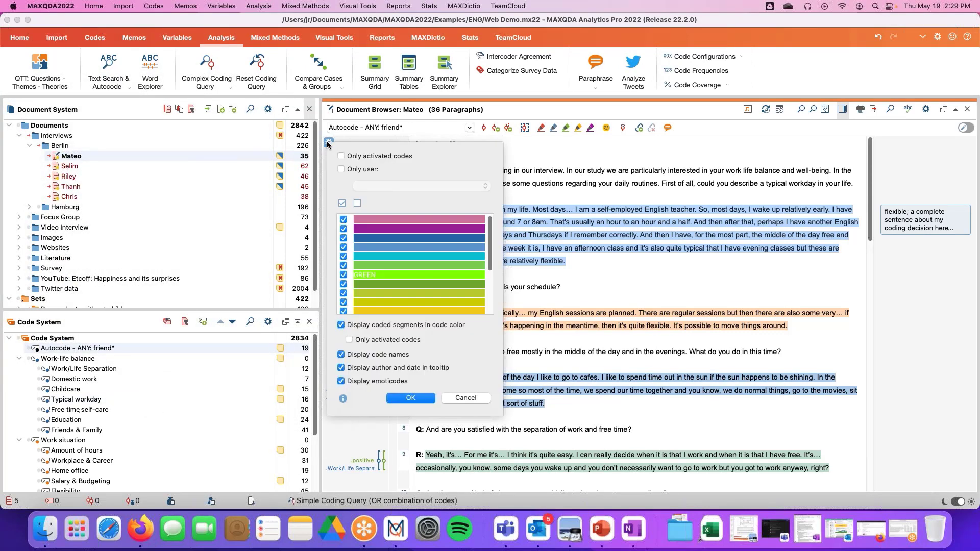
click(357, 203)
scroll(345, 276, down, 5)
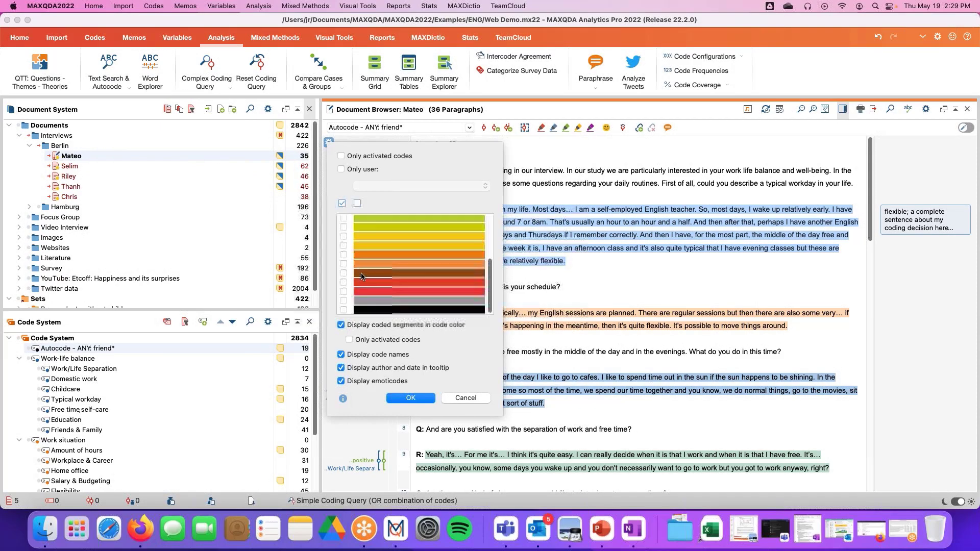
click(343, 310)
click(411, 398)
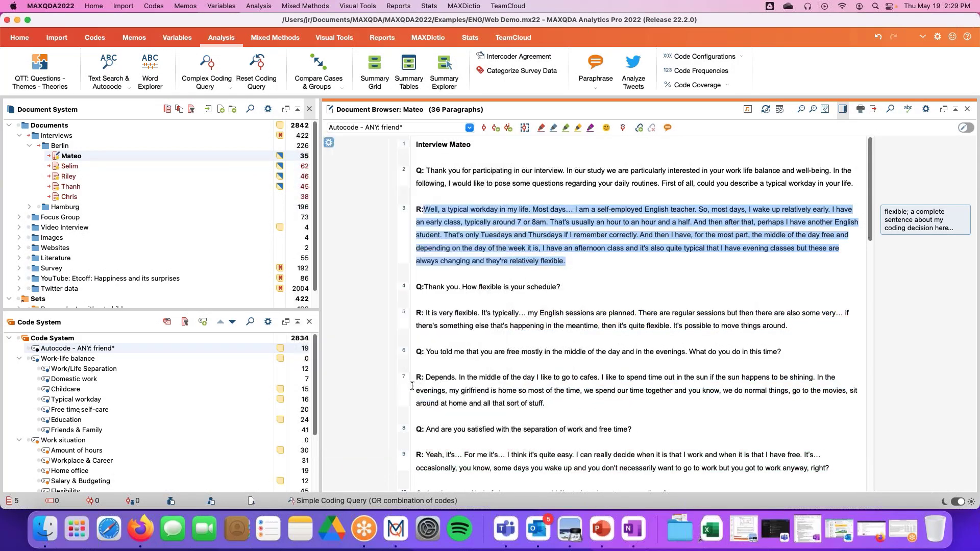
- Add the comment "time; schedules; to include a complete sentence." to the autocoded segment in paragraph 17
scroll(411, 384, down, 3)
scroll(412, 384, down, 5)
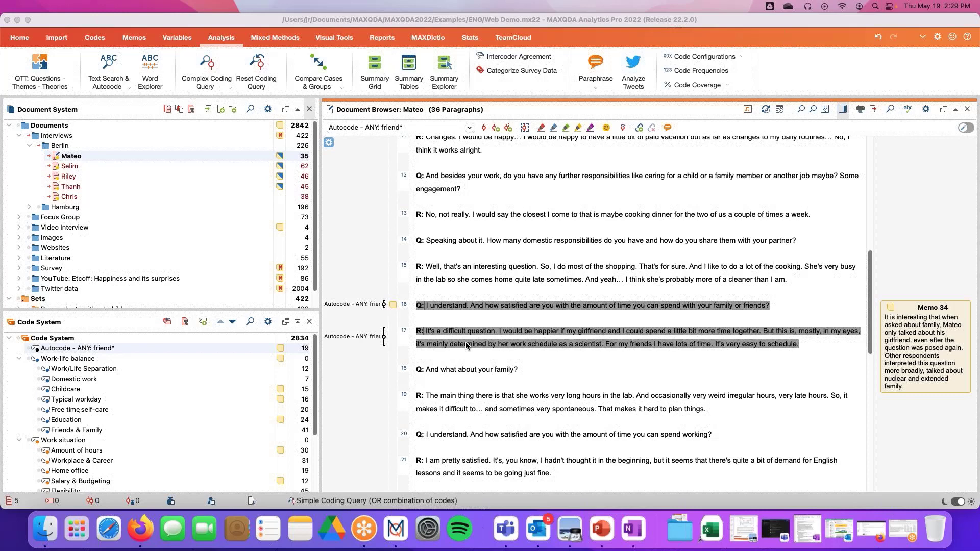
double_click(384, 341)
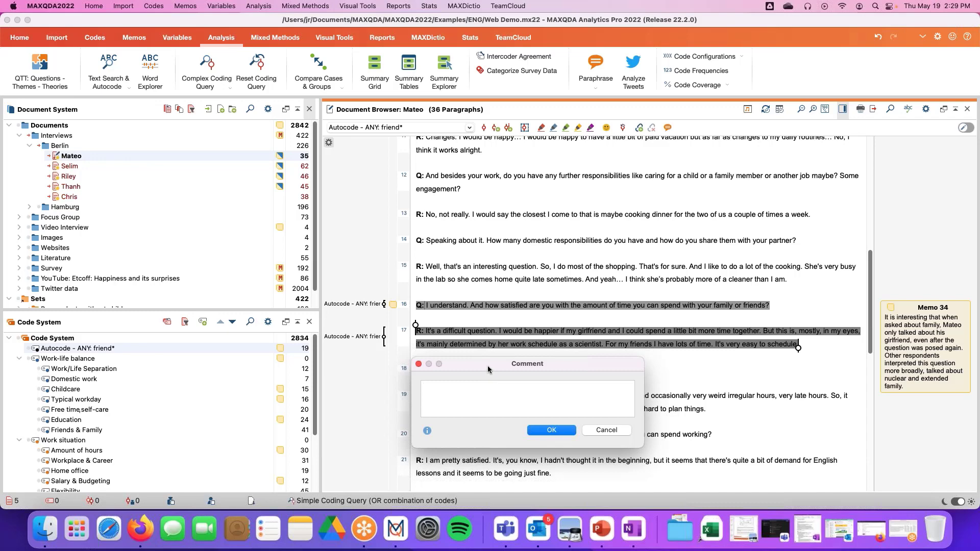
drag(488, 369, 497, 375)
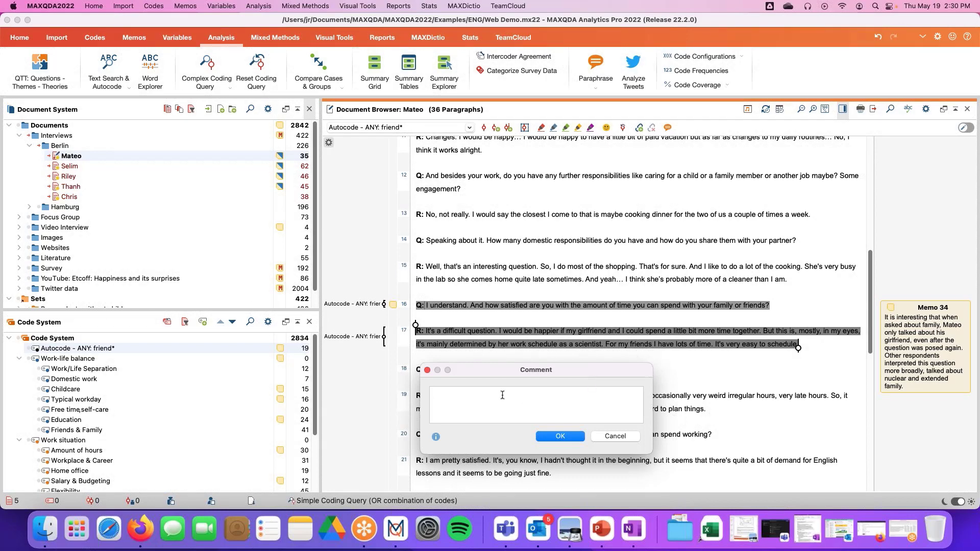
text(time; shchedules;)
text(to include a complete senten)
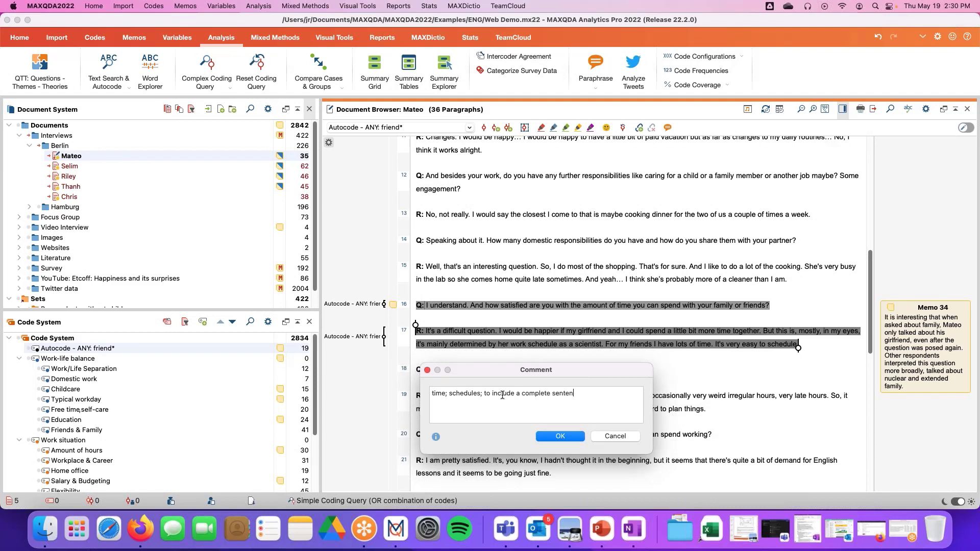
text(ce.)
click(577, 437)
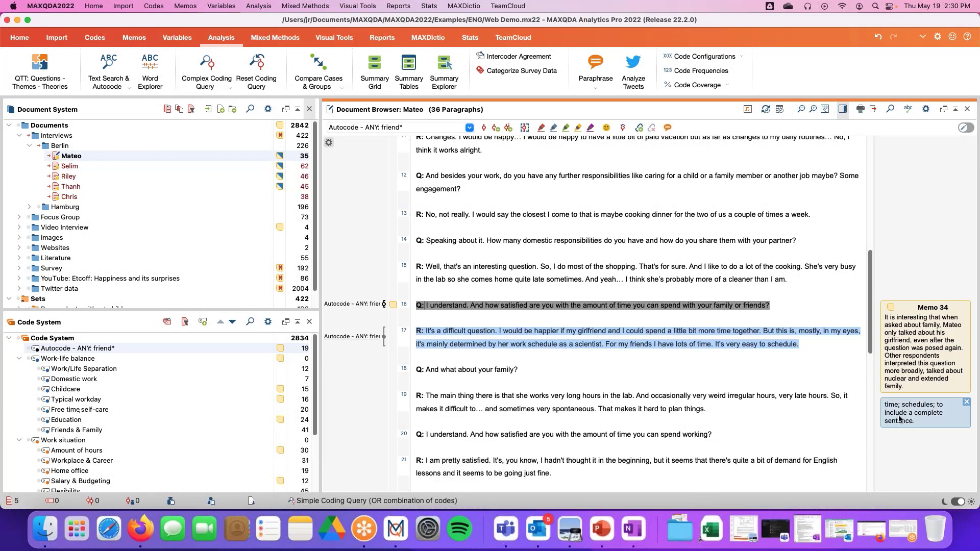
- List the coded segments of "Autocode - ANY: friend*" in an enlarged window, narrowing the Comment column to reveal the segment previews
mouse_move(97, 352)
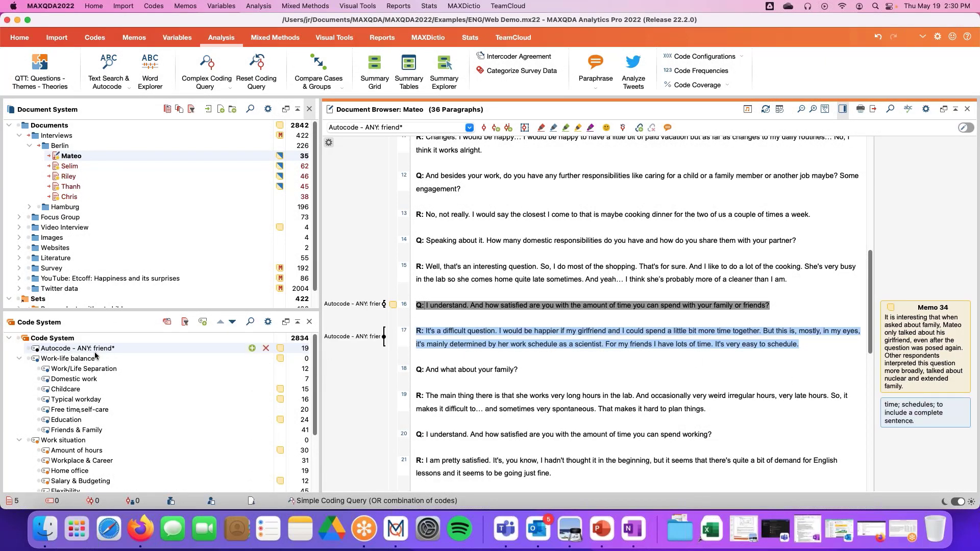
double_click(100, 351)
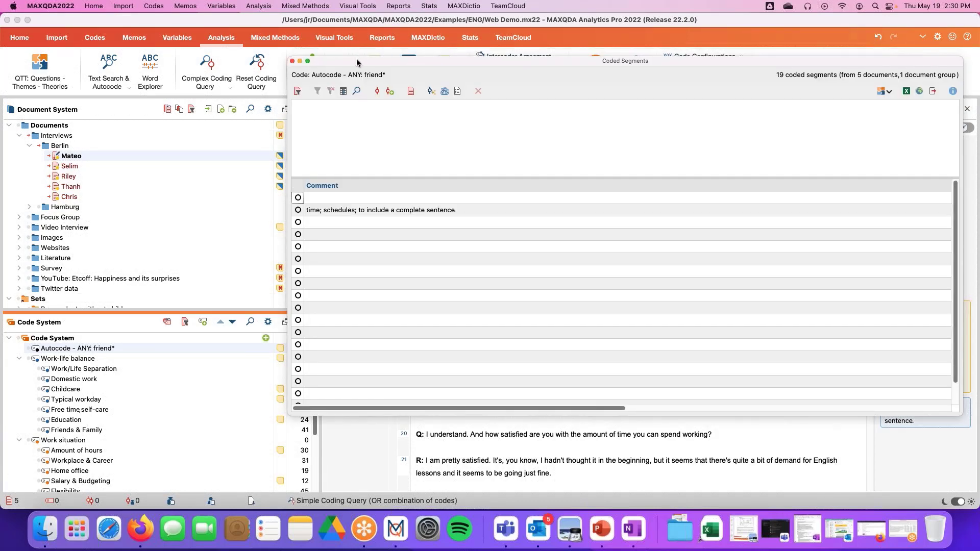
drag(358, 61, 109, 40)
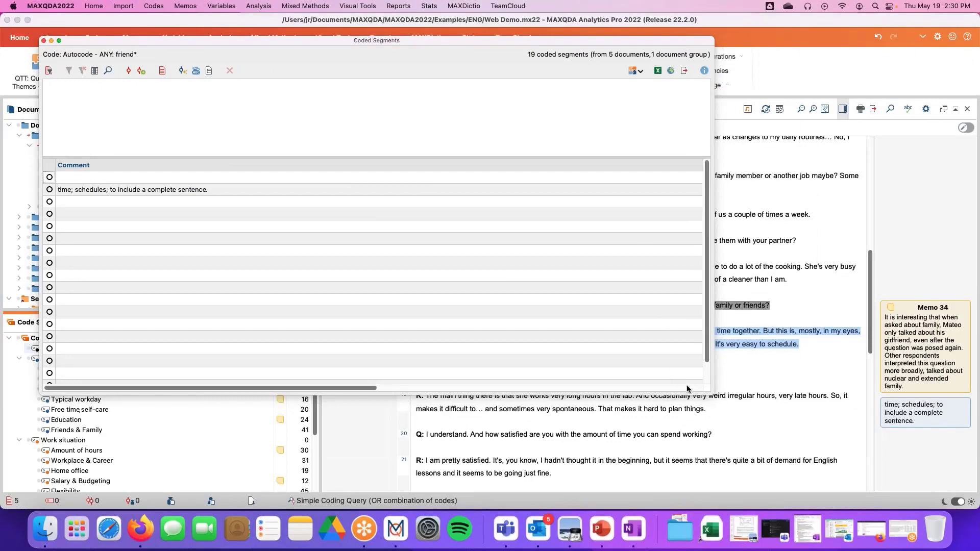
drag(713, 393, 793, 408)
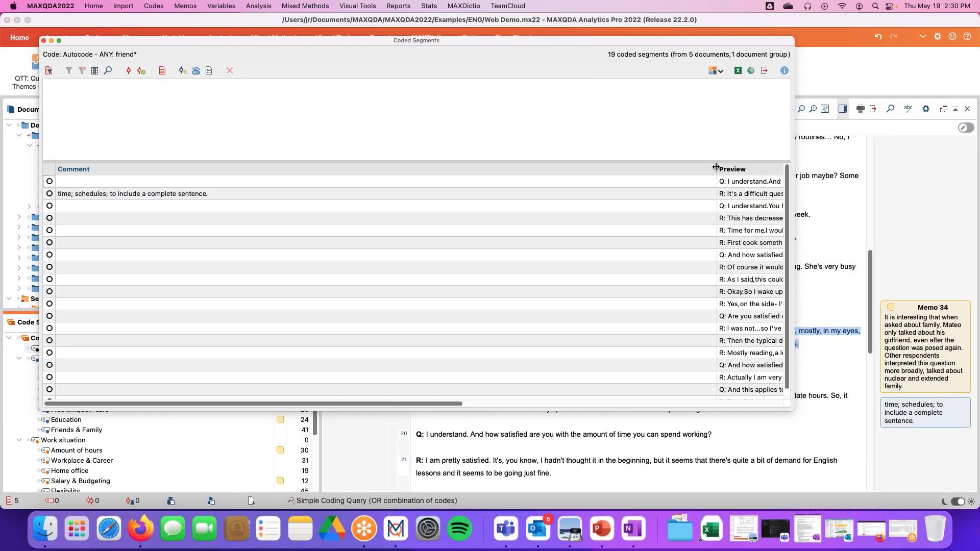
drag(717, 168, 424, 168)
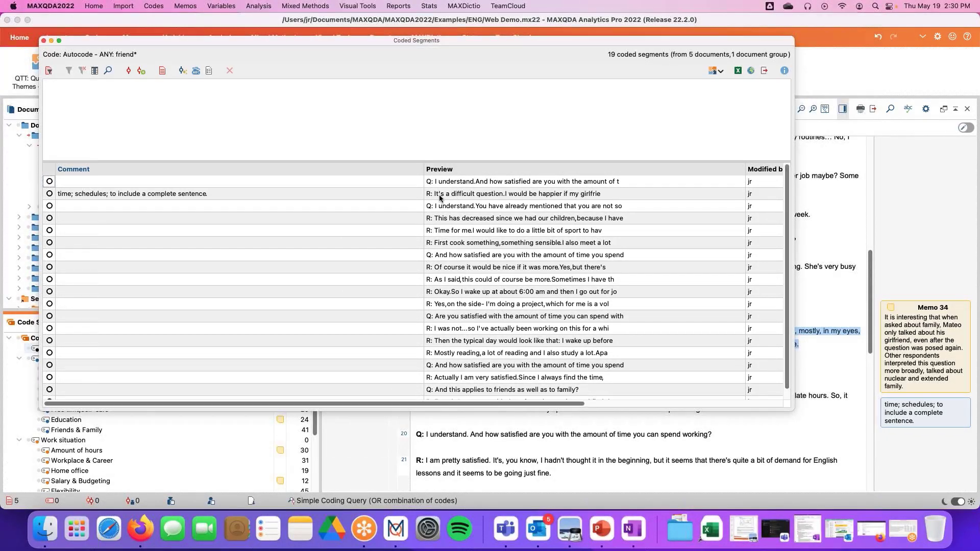
- View the segment commented "time; schedules; to include a complete sentence." in its interview context, and close the coded segments overview
click(558, 200)
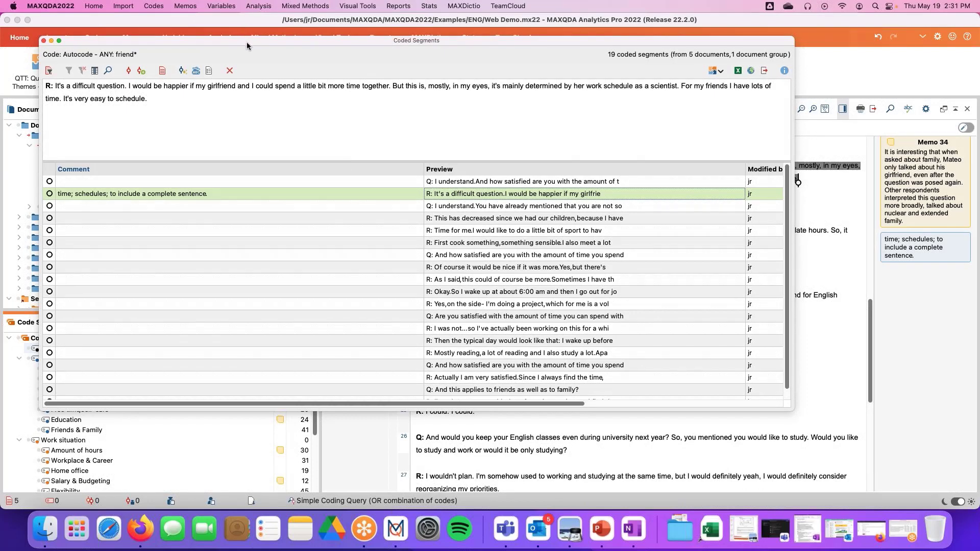
click(44, 44)
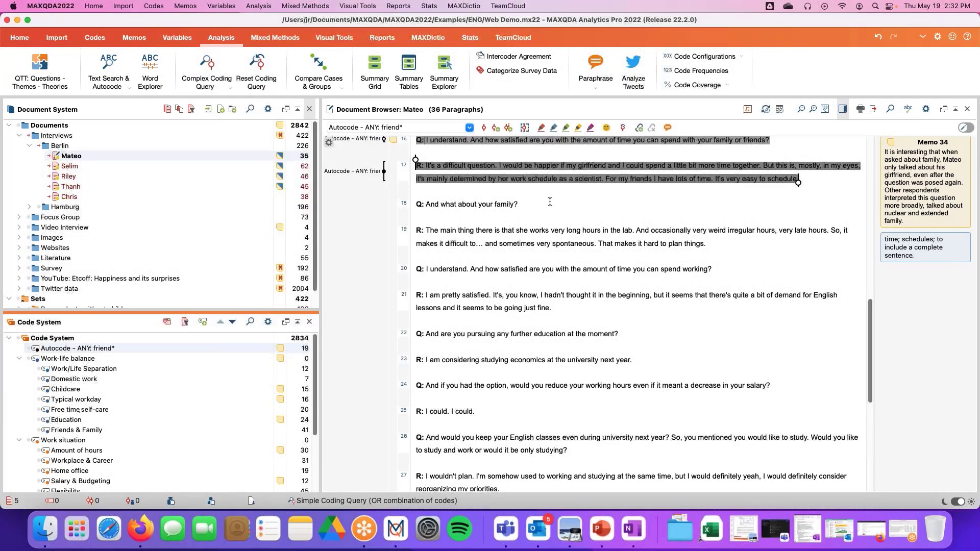
scroll(550, 201, up, 5)
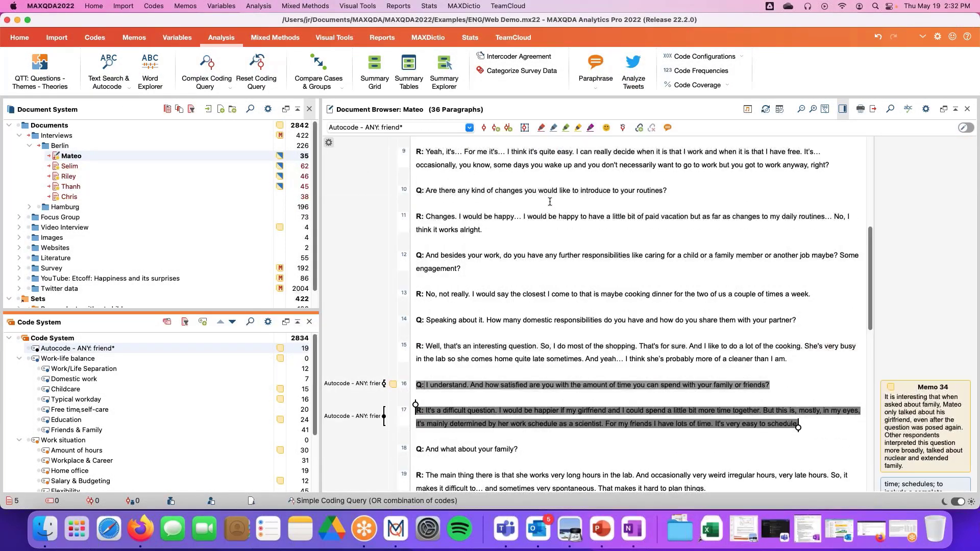